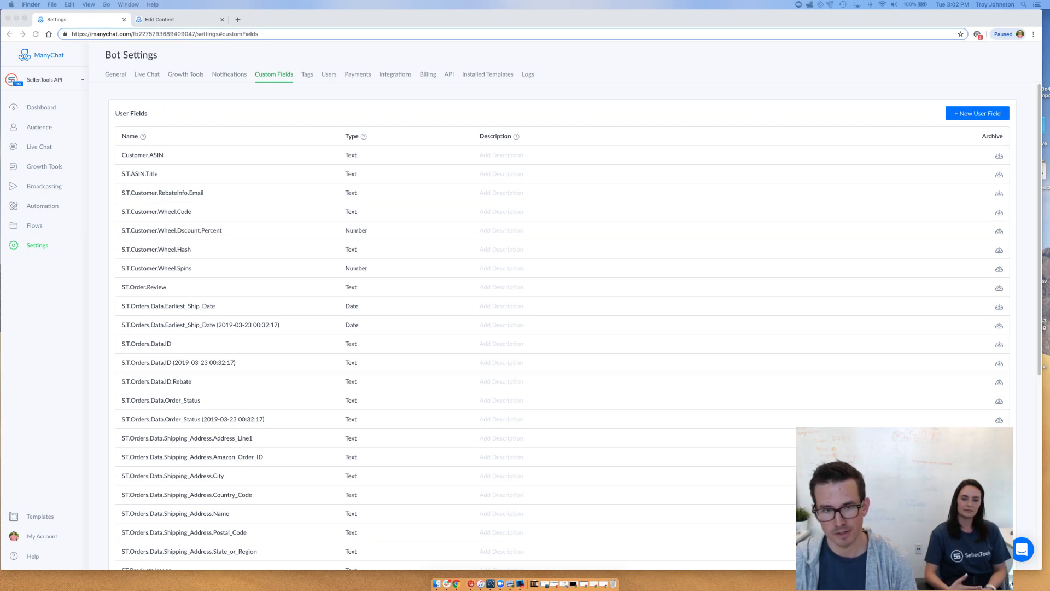
Open the Custom Fields page of the bot settings and go to the Bot Fields list
{"action": "left_click", "coordinate": [286, 90]}
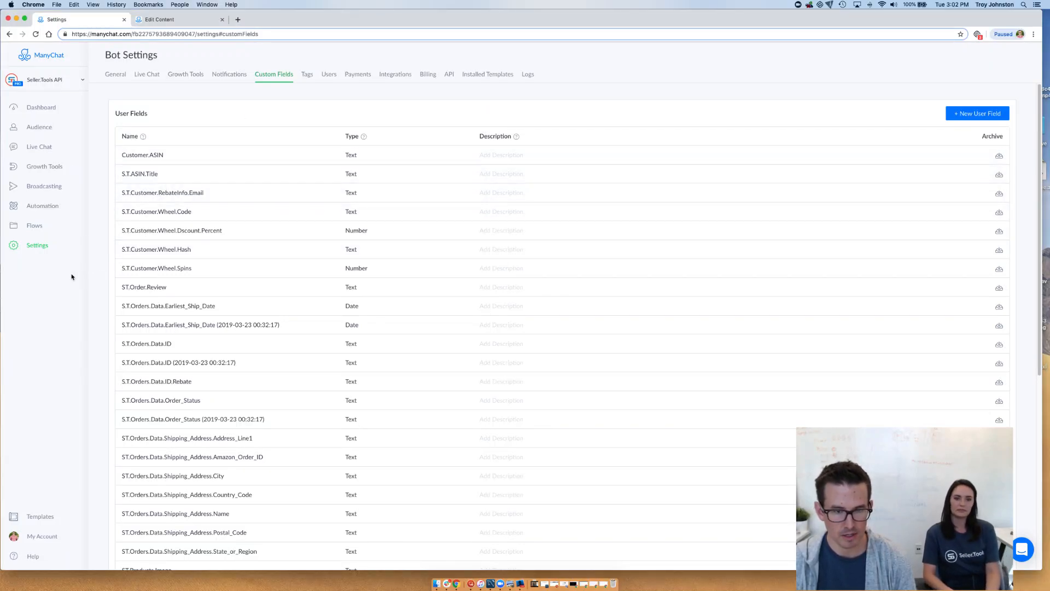
{"action": "left_click", "coordinate": [51, 251]}
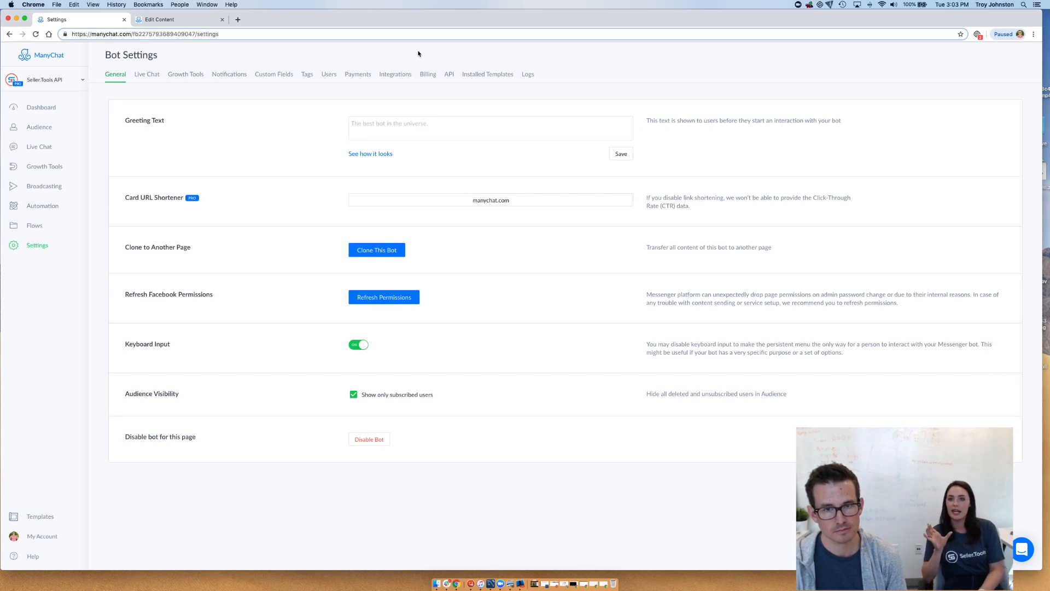
{"action": "left_click", "coordinate": [276, 82]}
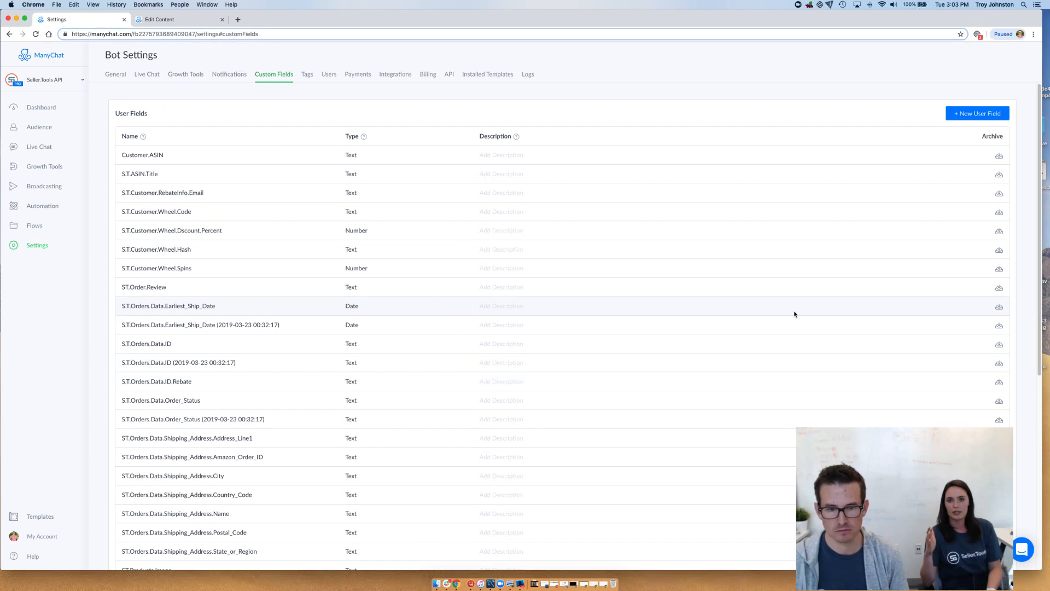
{"action": "scroll", "coordinate": [780, 295], "scroll_direction": "down", "scroll_amount": 5}
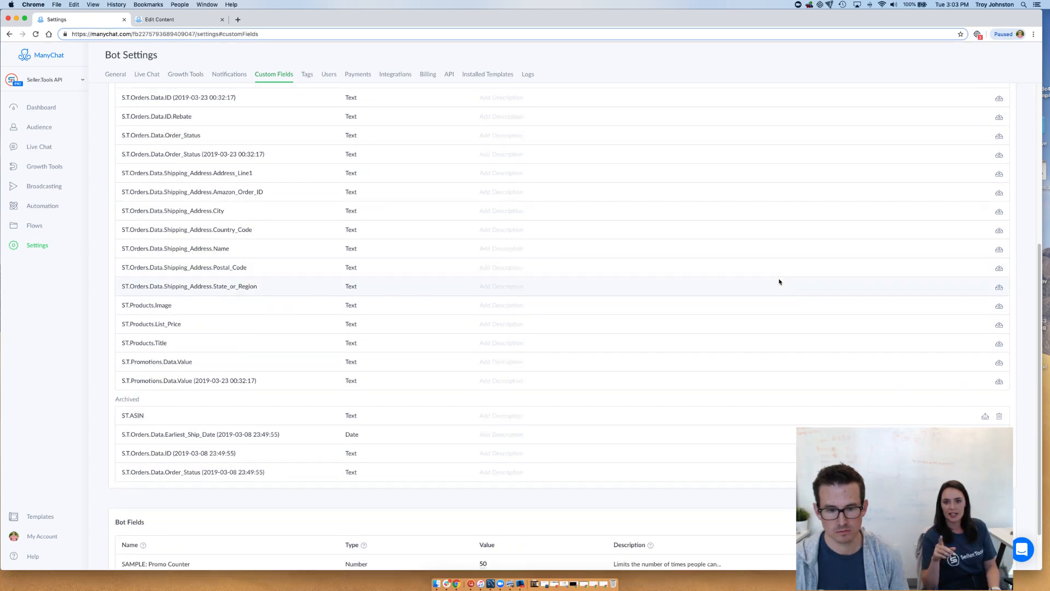
{"action": "scroll", "coordinate": [779, 282], "scroll_direction": "down", "scroll_amount": 1}
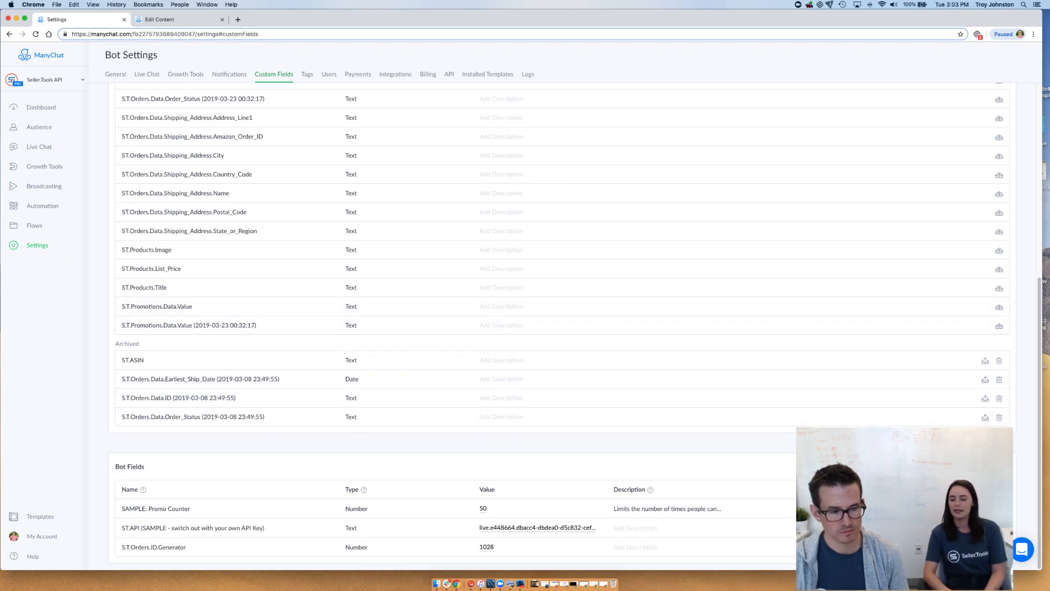
{"action": "left_click_drag", "start_coordinate": [905, 508], "coordinate": [144, 510]}
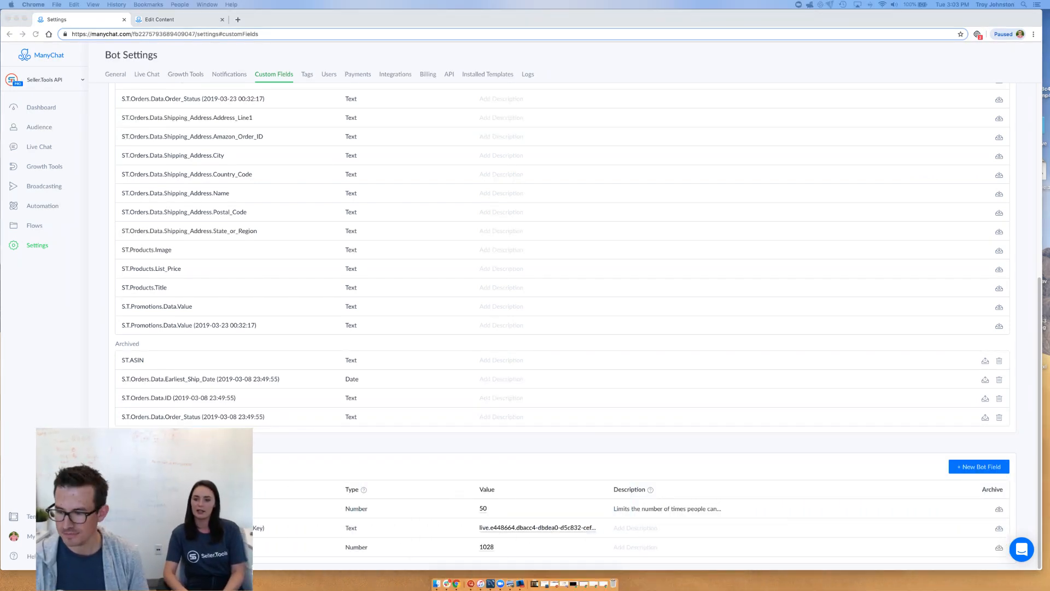
Create a new bot field named Sample Bot Field with type Number and value 100
{"action": "left_click", "coordinate": [988, 469]}
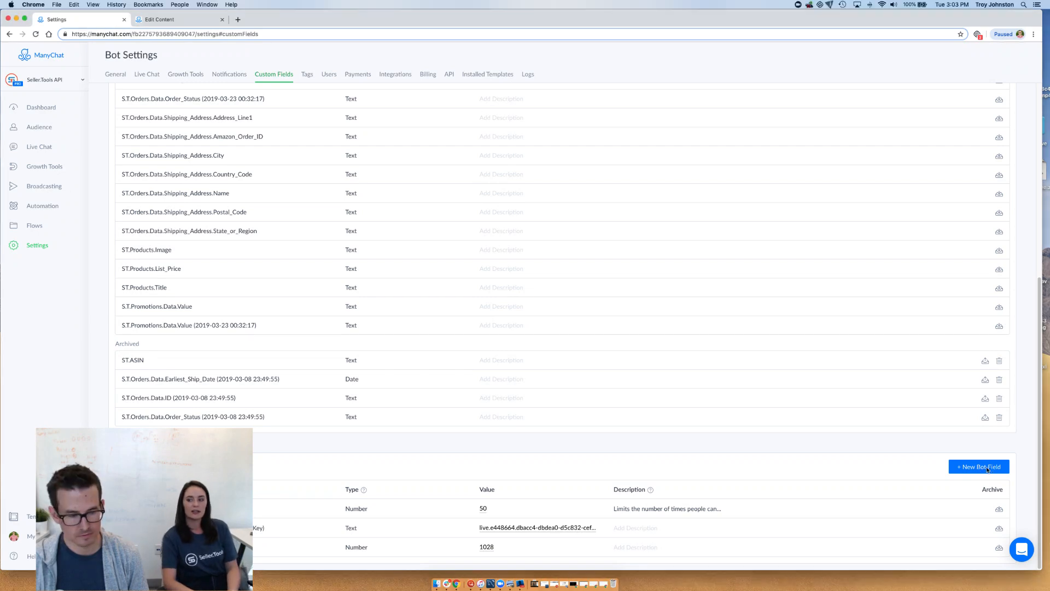
{"action": "left_click", "coordinate": [989, 469]}
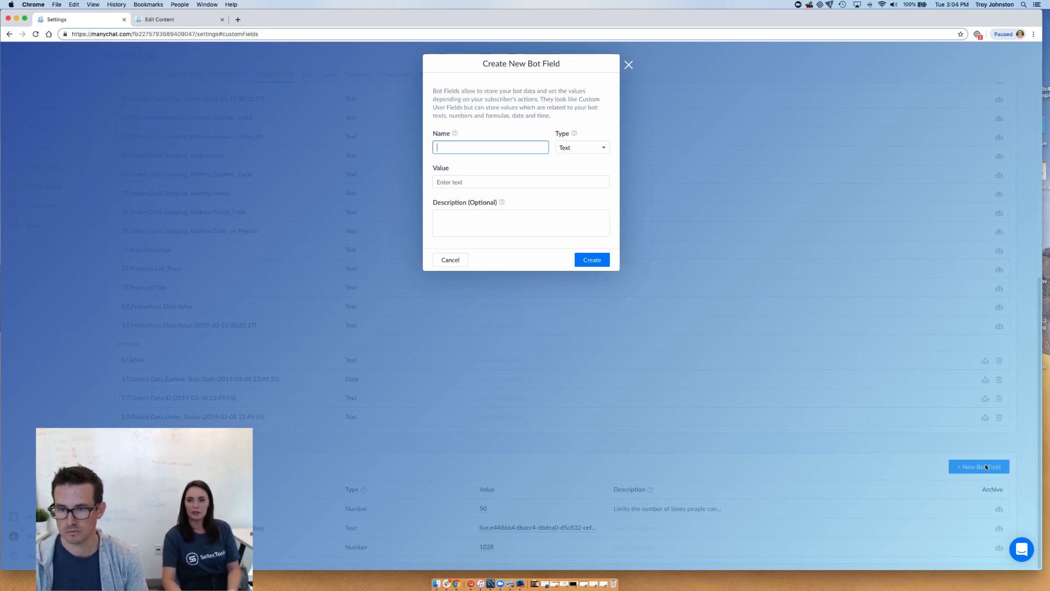
{"action": "type", "text": "Sa"}
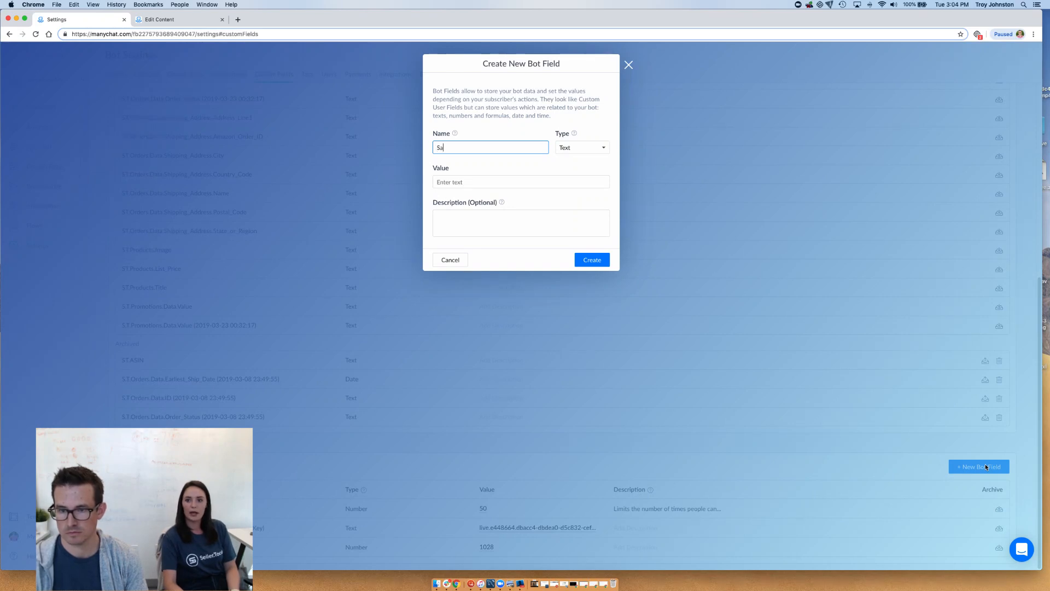
{"action": "type", "text": "mple Bot Field"}
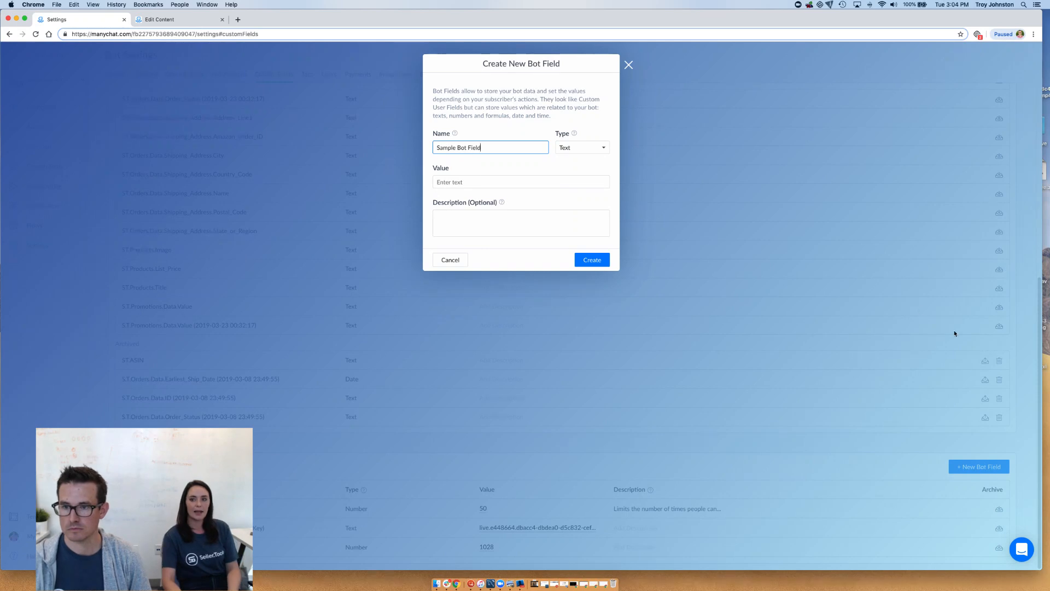
{"action": "left_click", "coordinate": [561, 148]}
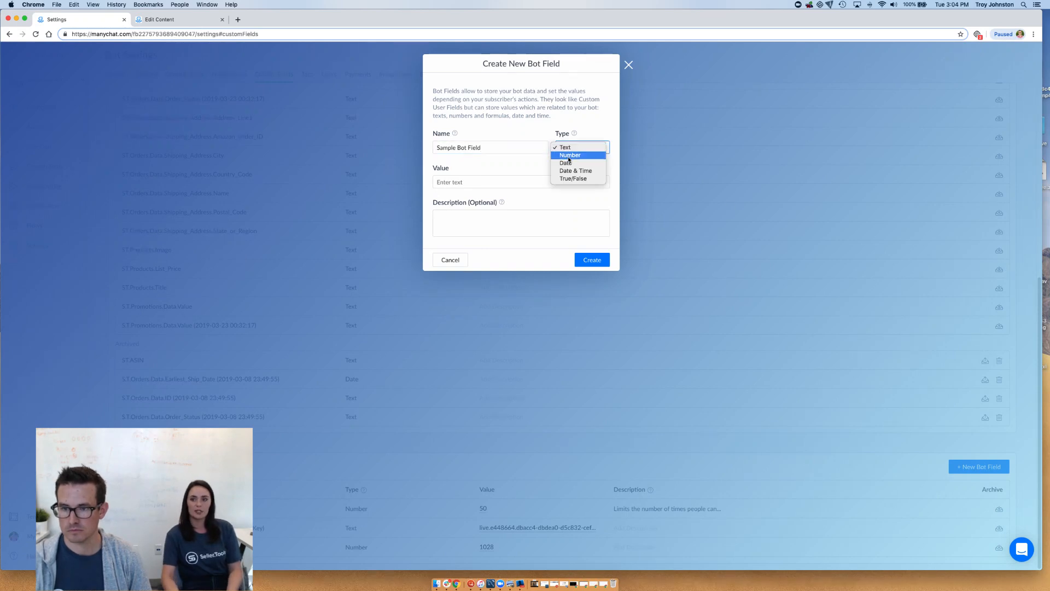
{"action": "left_click", "coordinate": [569, 157]}
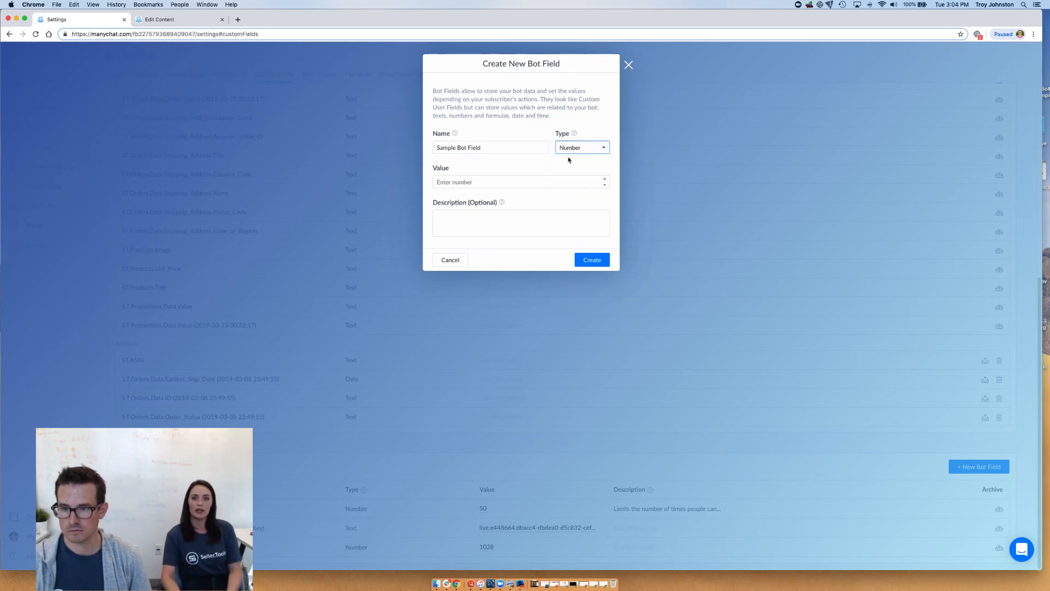
{"action": "left_click", "coordinate": [519, 183]}
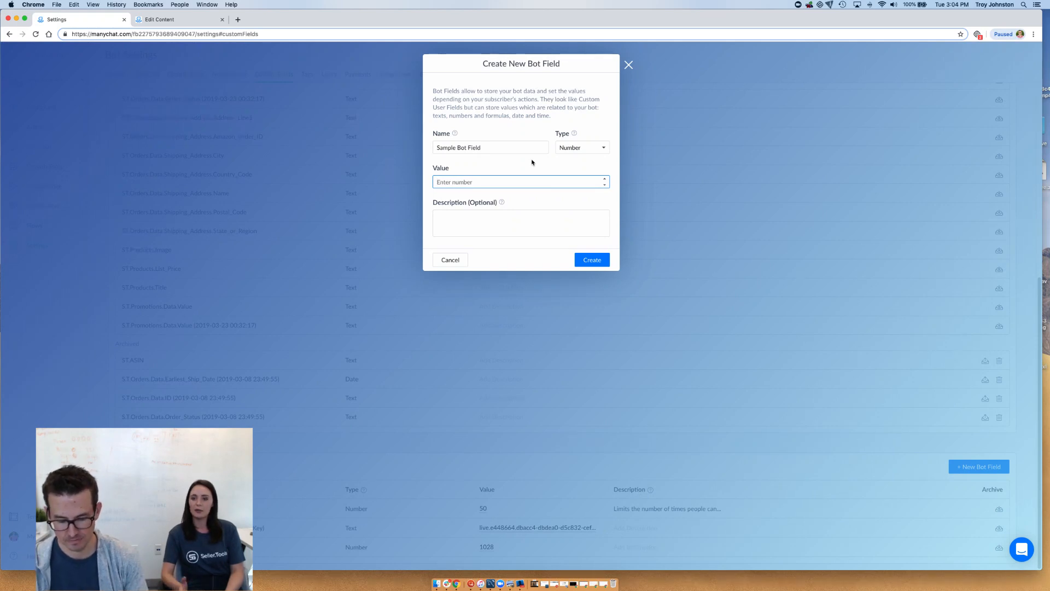
{"action": "type", "text": "100"}
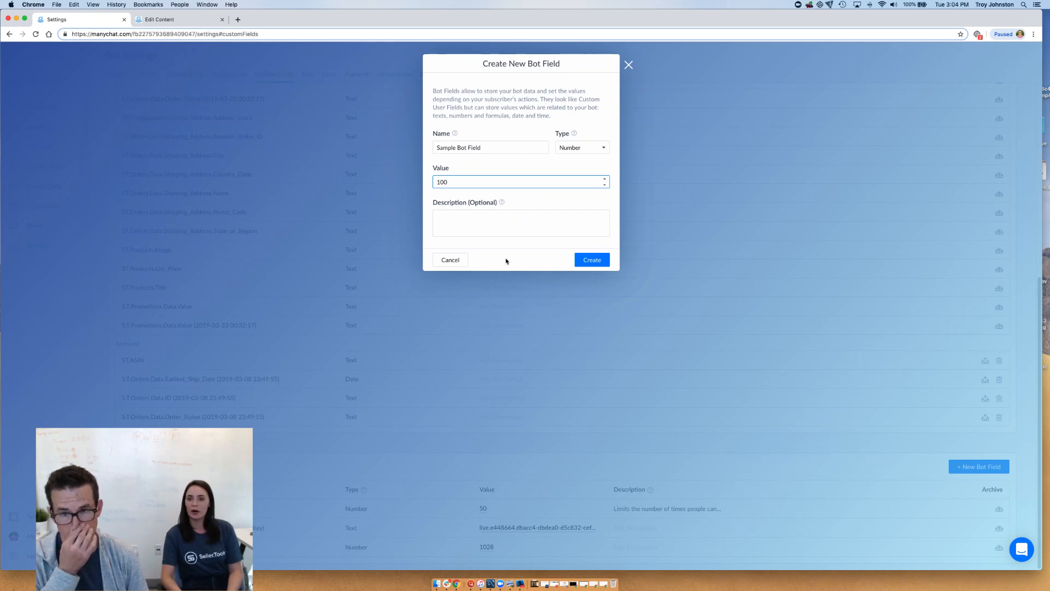
{"action": "left_click", "coordinate": [602, 260]}
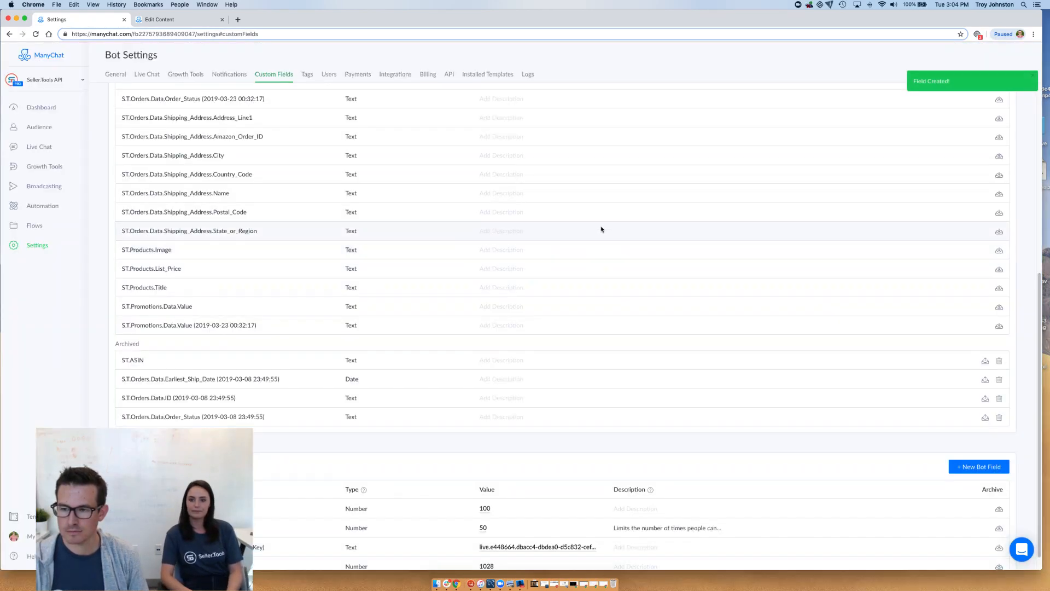
{"action": "scroll", "coordinate": [577, 206], "scroll_direction": "down", "scroll_amount": 1}
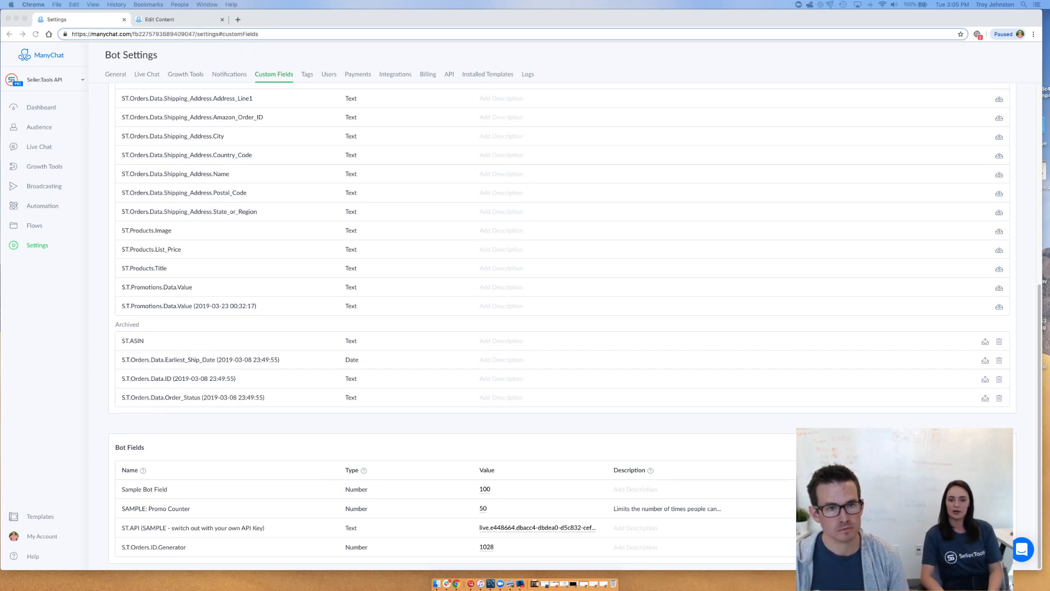
Switch to the Counter Condition Step flow and look over its condition, message and action steps
{"action": "left_click", "coordinate": [165, 20]}
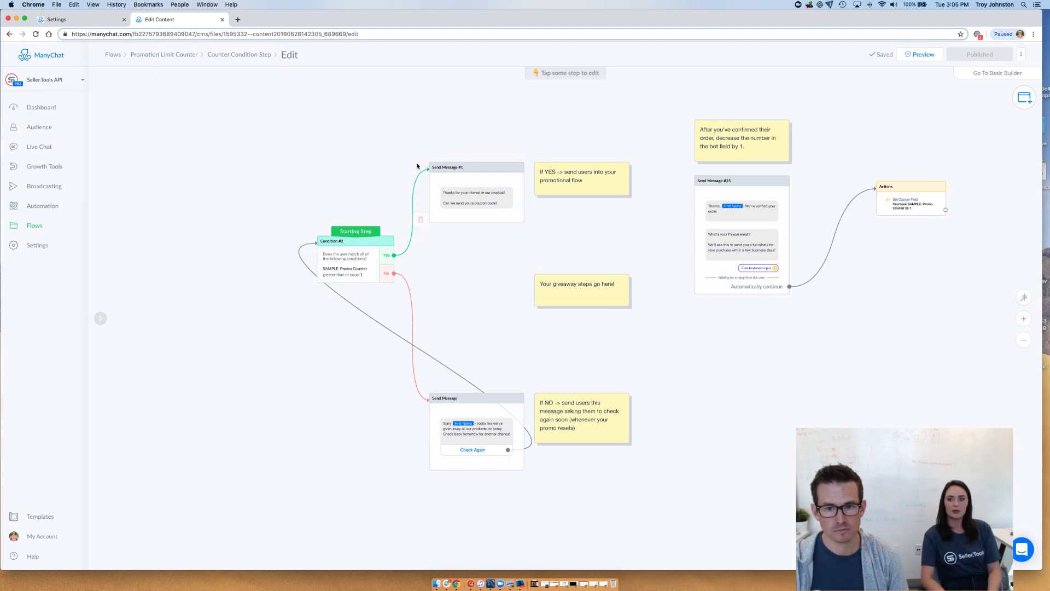
{"action": "scroll", "coordinate": [305, 148], "scroll_direction": "right", "scroll_amount": 4}
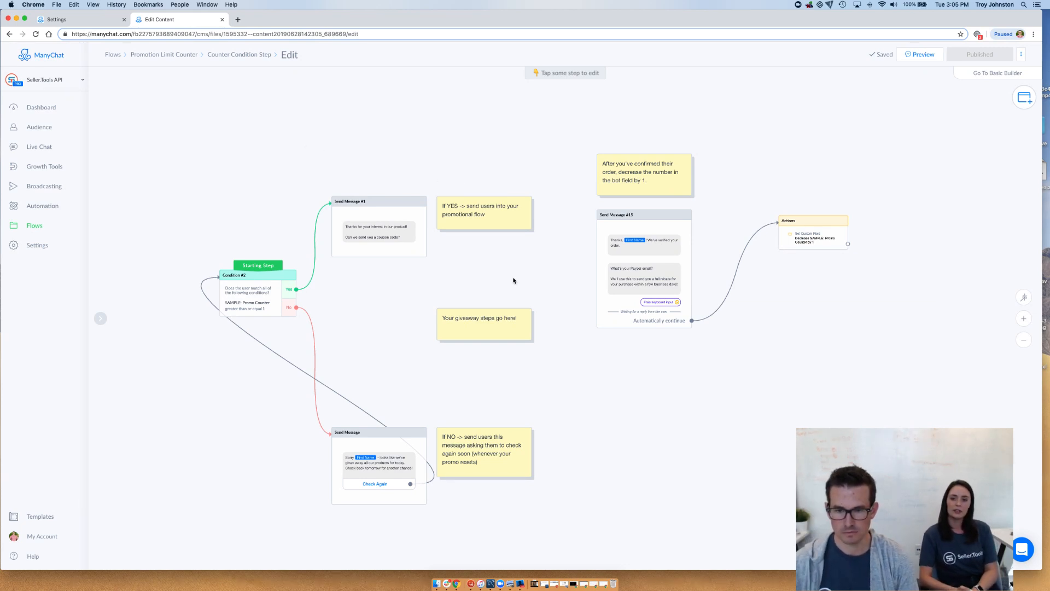
{"action": "scroll", "coordinate": [399, 279], "scroll_direction": "up", "scroll_amount": 2}
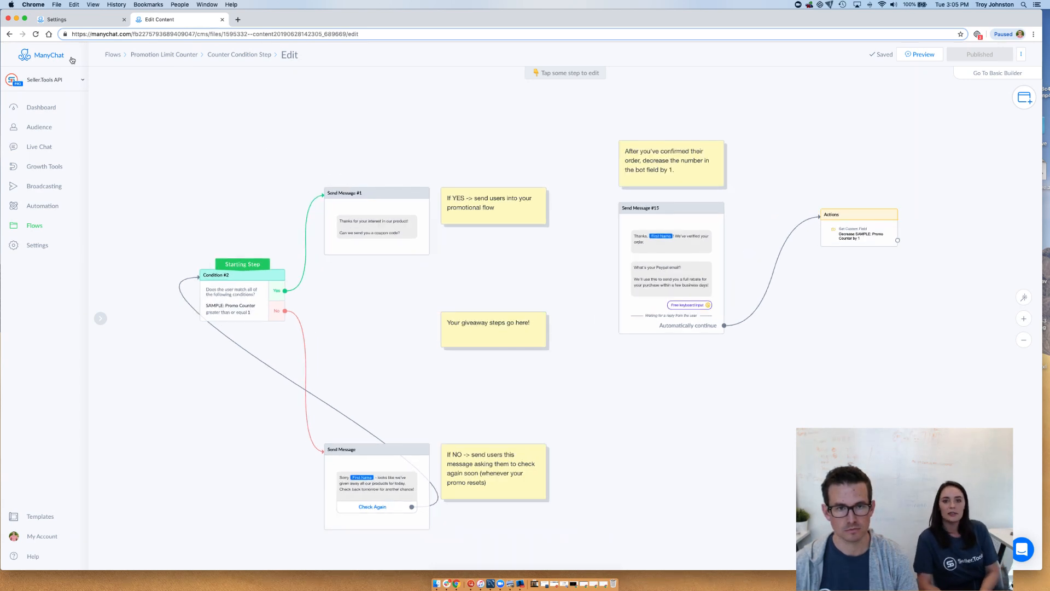
Open the Counter flow from the Promotion Limit Counter folder and look over its chain of steps
{"action": "left_click", "coordinate": [144, 55]}
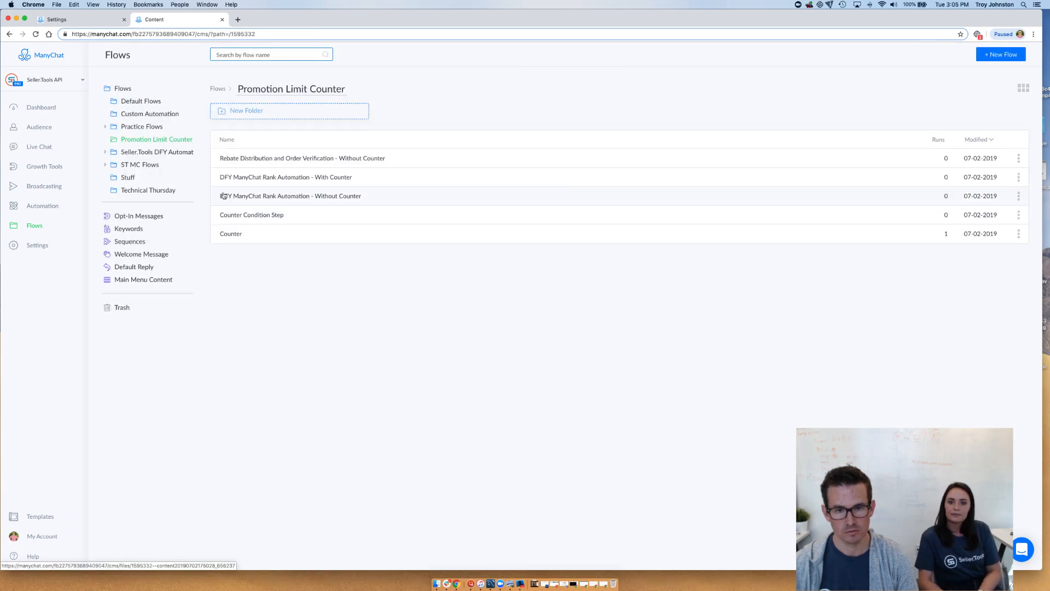
{"action": "left_click", "coordinate": [234, 236]}
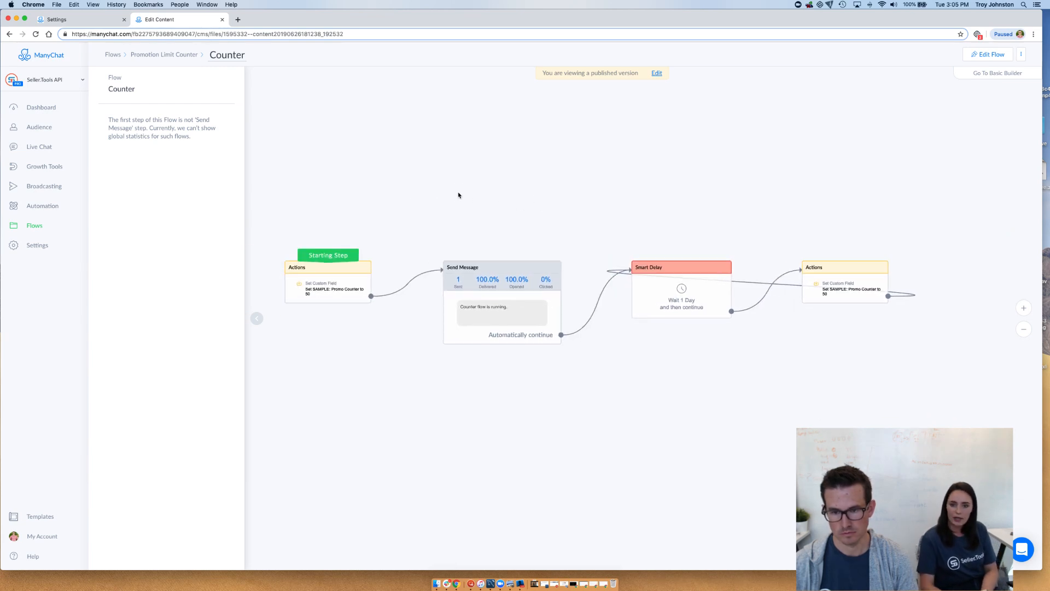
{"action": "left_click_drag", "start_coordinate": [458, 196], "coordinate": [482, 205]}
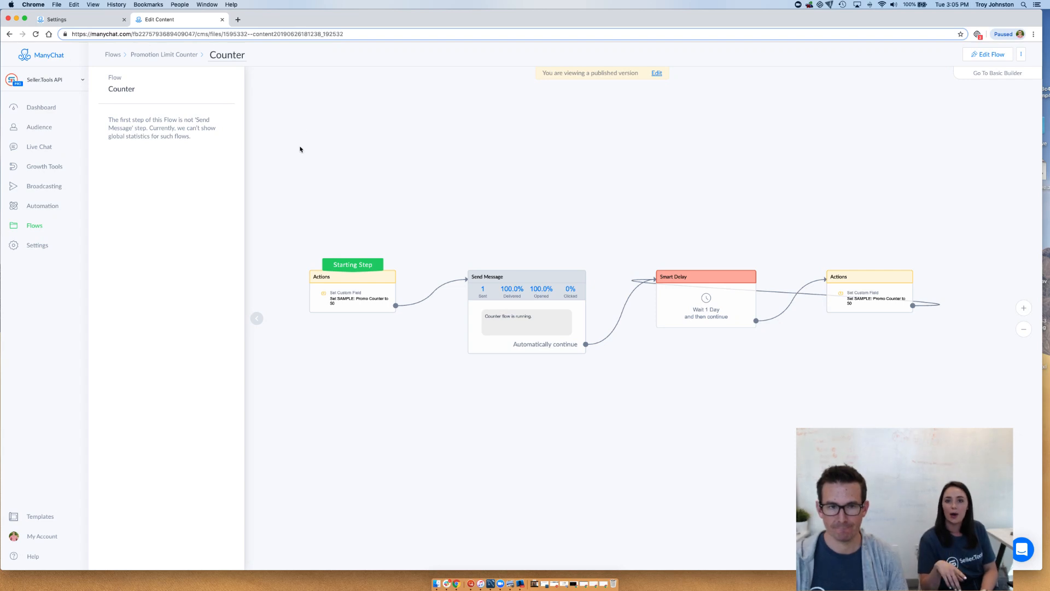
{"action": "left_click", "coordinate": [259, 321]}
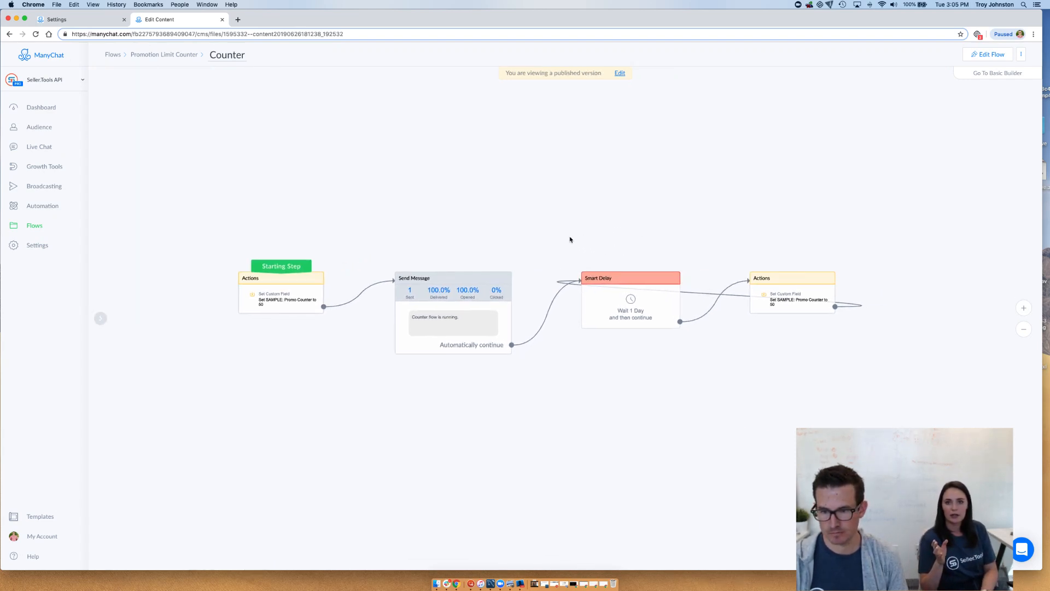
{"action": "scroll", "coordinate": [570, 239], "scroll_direction": "up", "scroll_amount": 1}
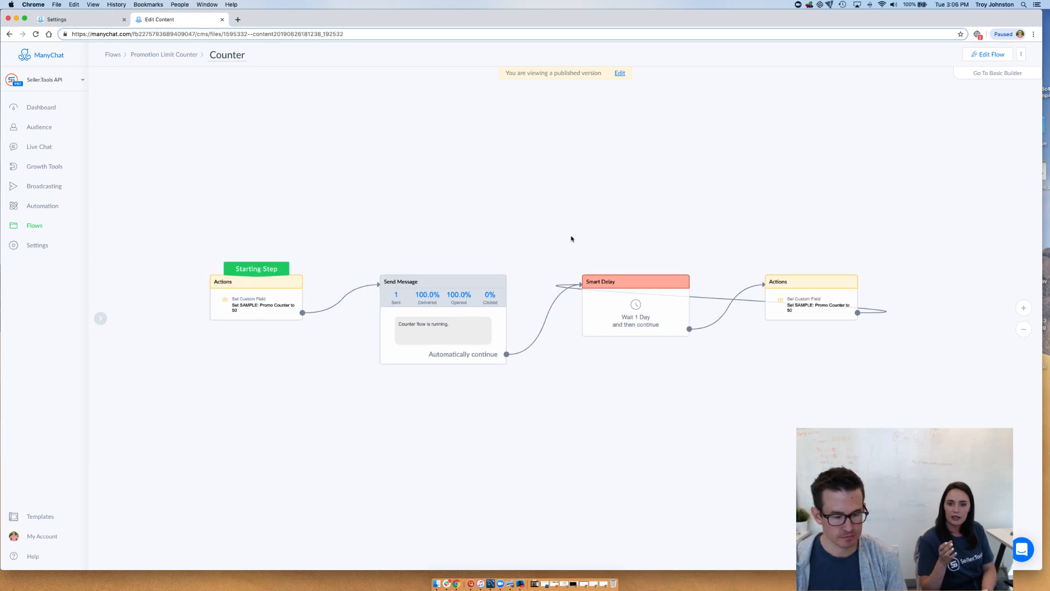
{"action": "scroll", "coordinate": [632, 215], "scroll_direction": "up", "scroll_amount": 1}
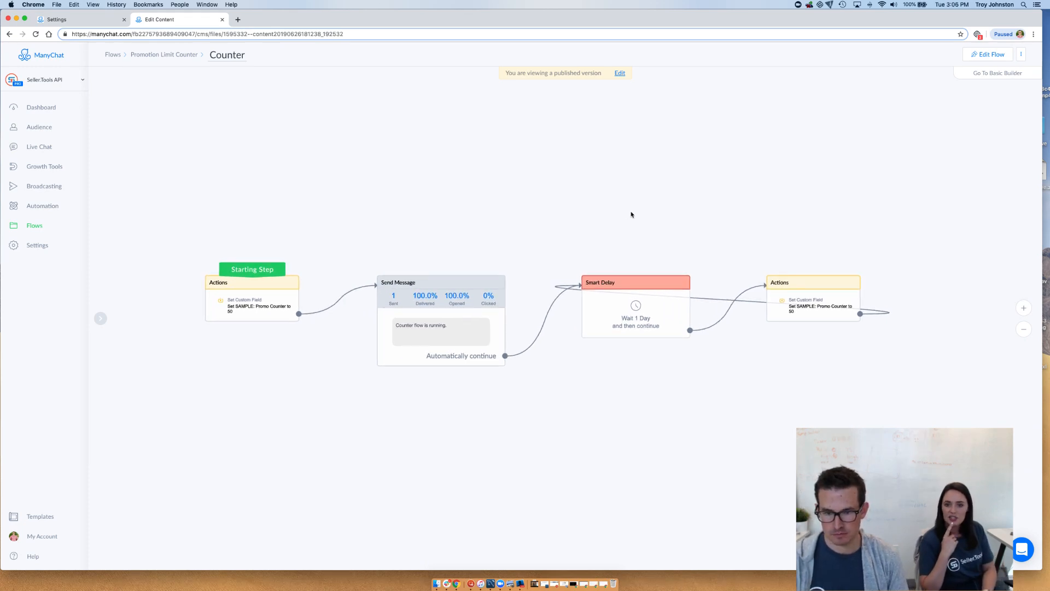
{"action": "scroll", "coordinate": [629, 217], "scroll_direction": "up", "scroll_amount": 1}
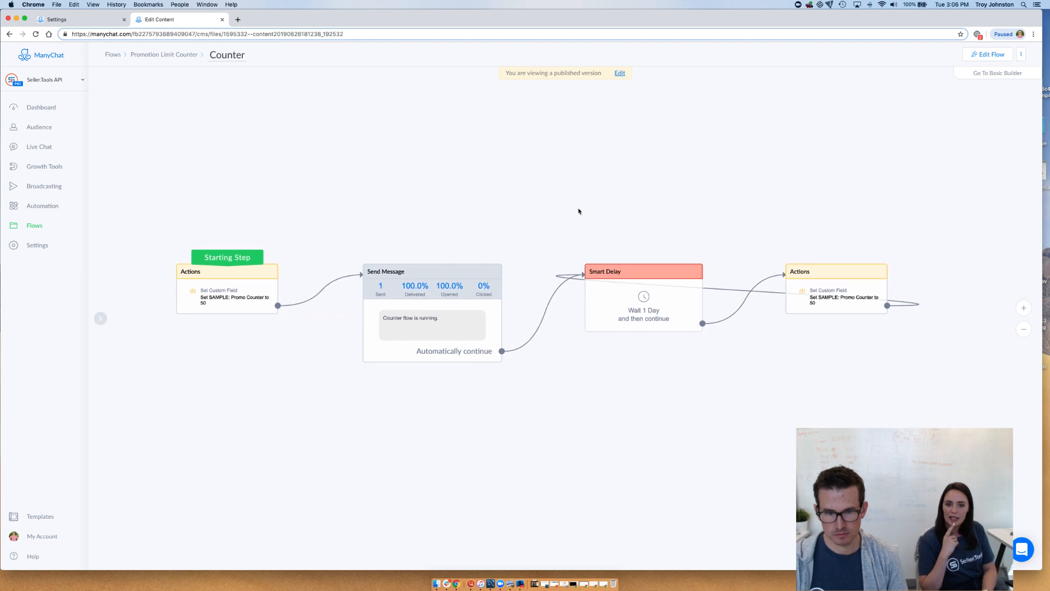
Start editing the Counter flow and open the starting step's Set Custom Field action for SAMPLE: Promo Counter
{"action": "left_click", "coordinate": [229, 304]}
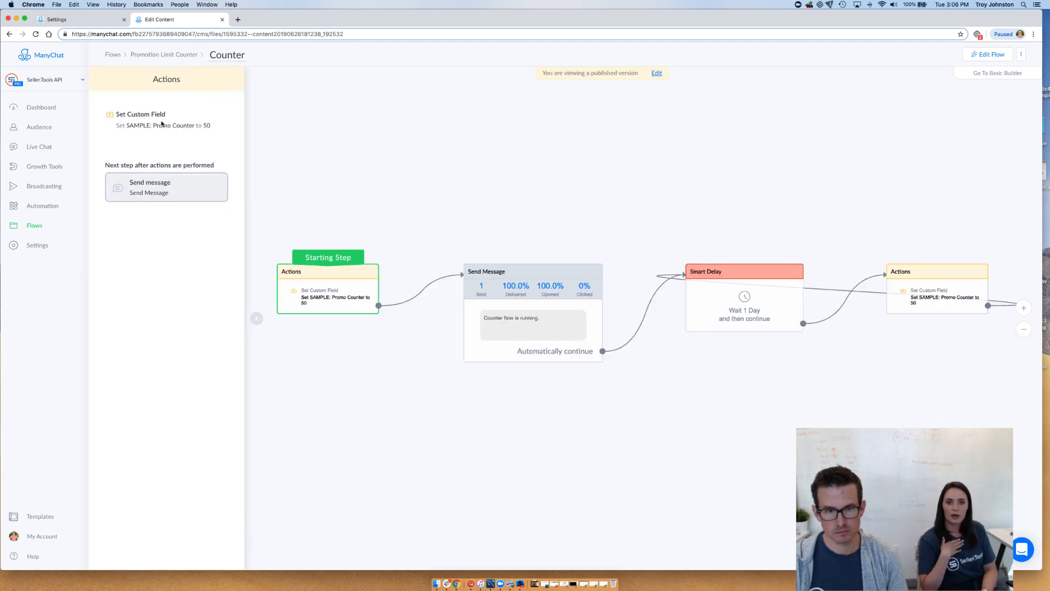
{"action": "left_click", "coordinate": [657, 73]}
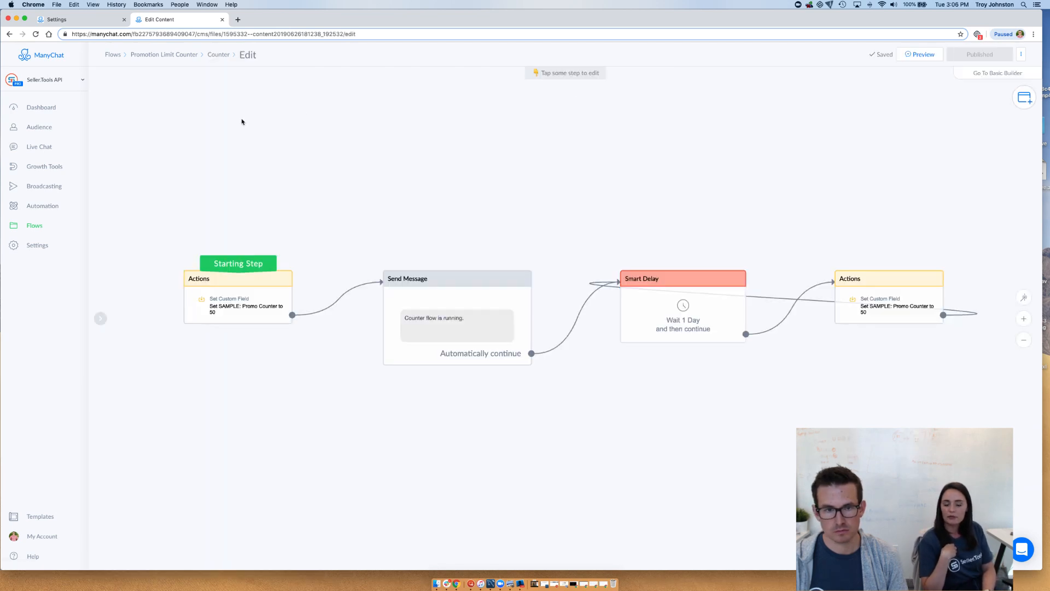
{"action": "left_click", "coordinate": [246, 296]}
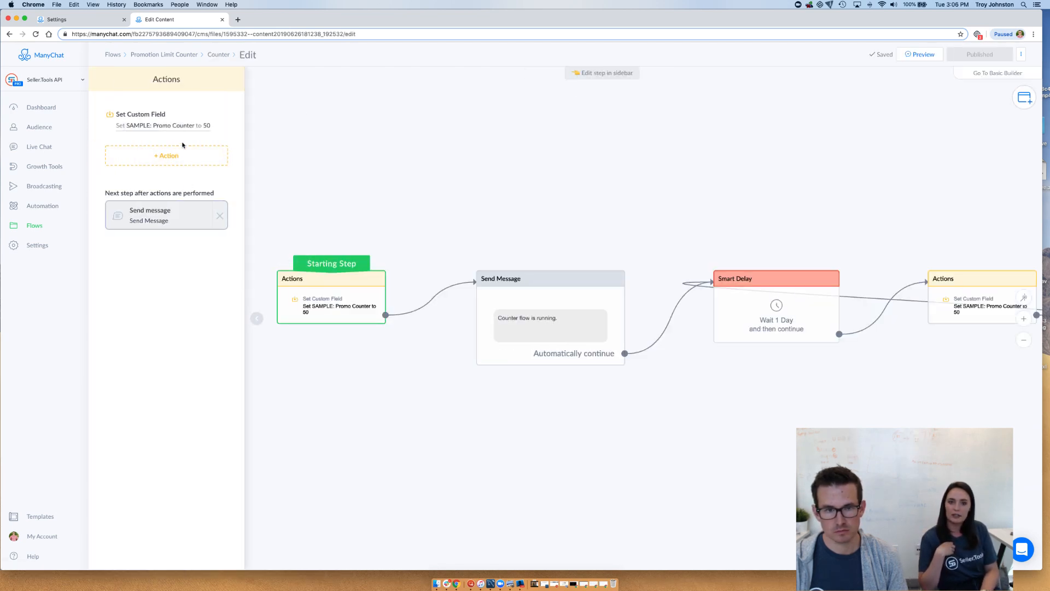
{"action": "left_click", "coordinate": [178, 125]}
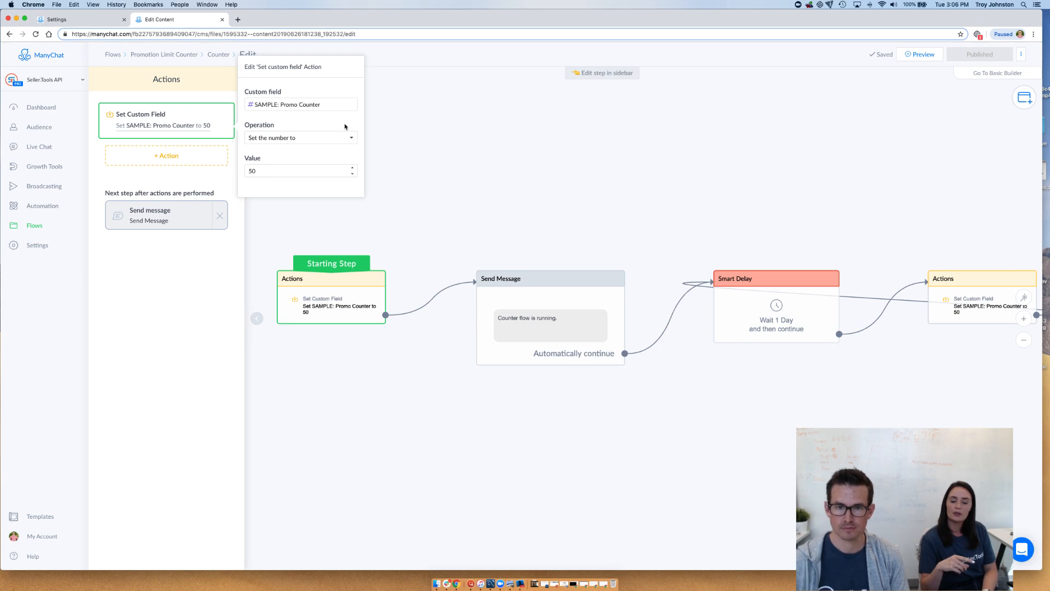
Examine the custom field action's value and its available number operations, leaving the settings as they are
{"action": "left_click", "coordinate": [324, 169]}
{"action": "left_click_drag", "start_coordinate": [323, 170], "coordinate": [248, 167]}
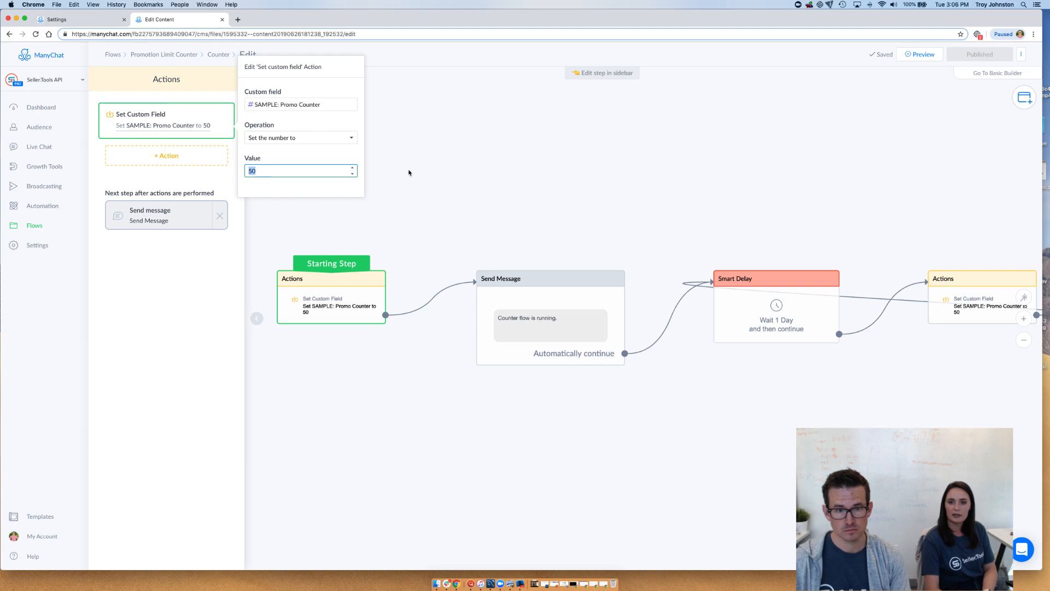
{"action": "left_click", "coordinate": [342, 139]}
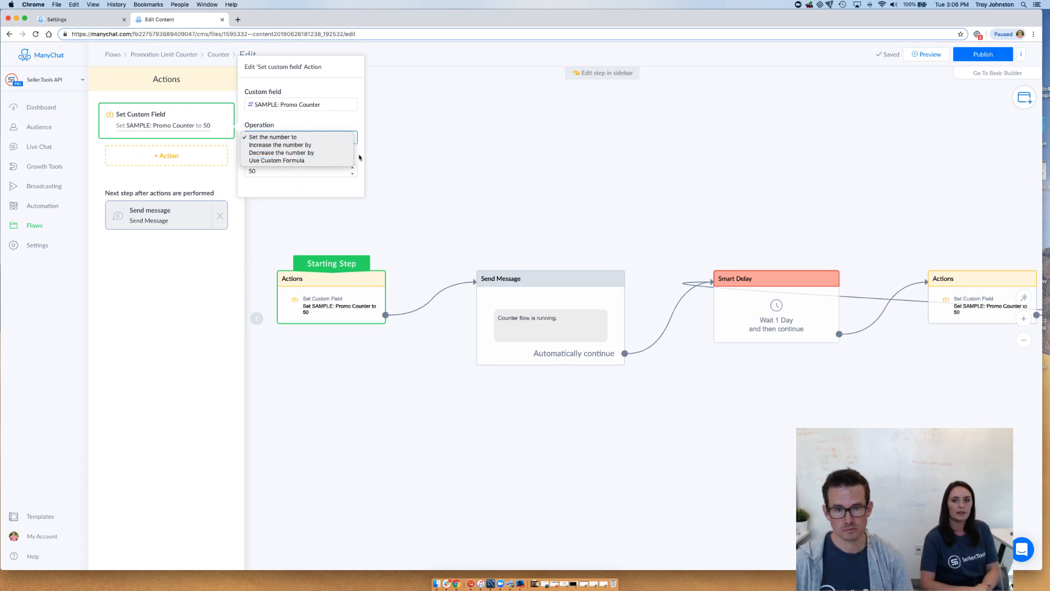
{"action": "left_click", "coordinate": [360, 157]}
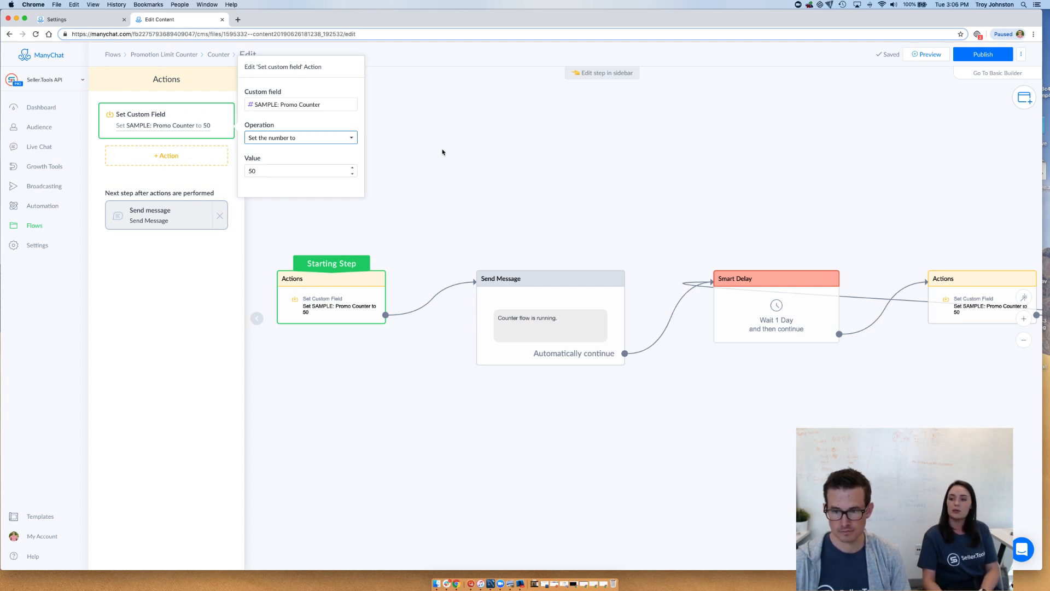
{"action": "left_click", "coordinate": [471, 150]}
Examine the Smart Delay and the final Actions step that loops back to it
{"action": "left_click_drag", "start_coordinate": [862, 187], "coordinate": [548, 171]}
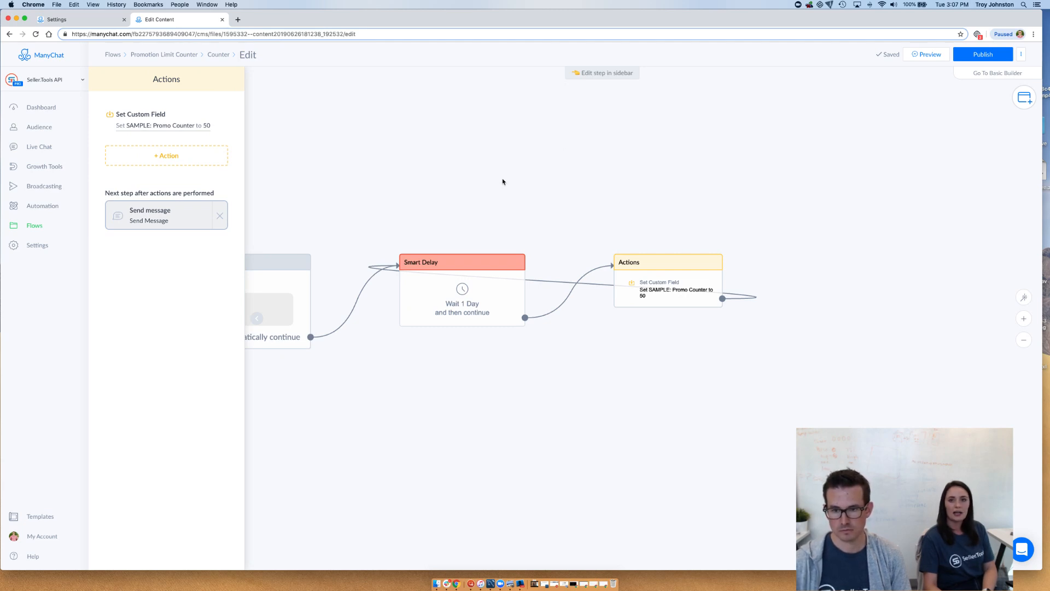
{"action": "left_click_drag", "start_coordinate": [503, 182], "coordinate": [538, 181]}
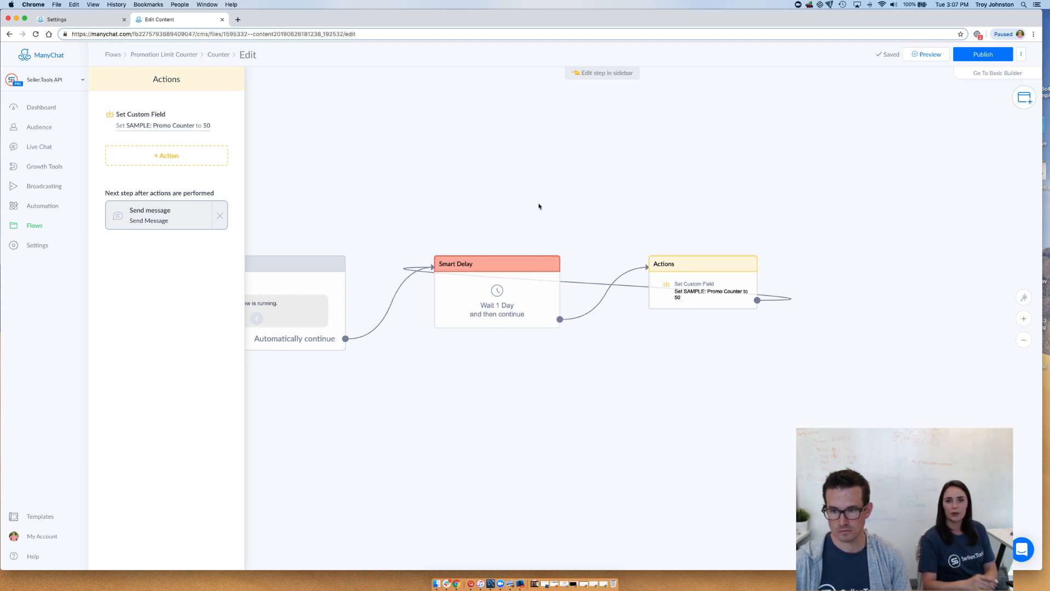
Look over the Counter flow's full chain of steps and publish the flow
{"action": "left_click_drag", "start_coordinate": [544, 218], "coordinate": [615, 213]}
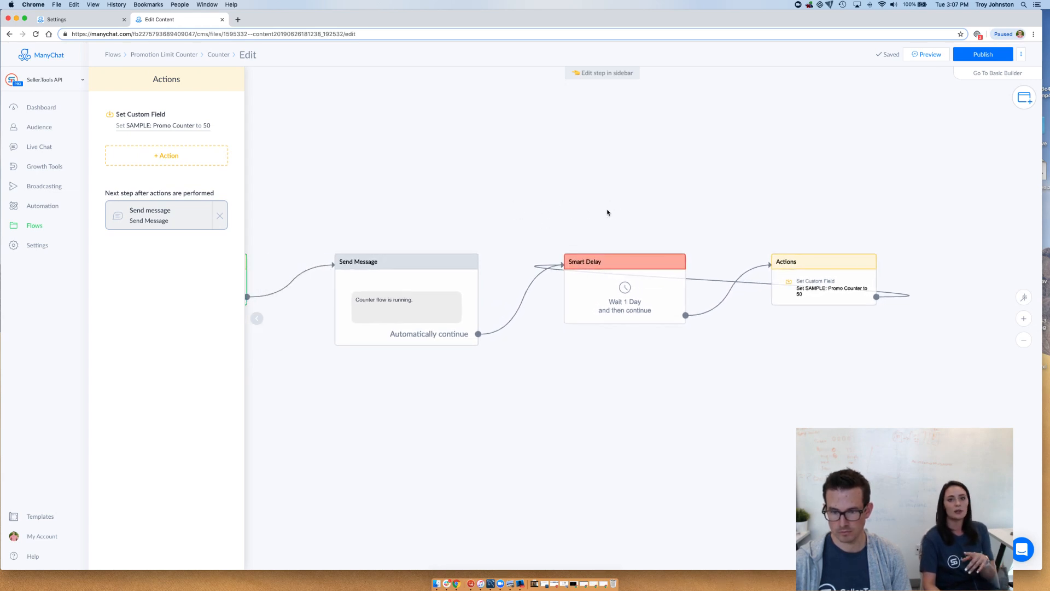
{"action": "scroll", "coordinate": [607, 213], "scroll_direction": "down", "scroll_amount": 2}
{"action": "left_click_drag", "start_coordinate": [523, 208], "coordinate": [603, 213]}
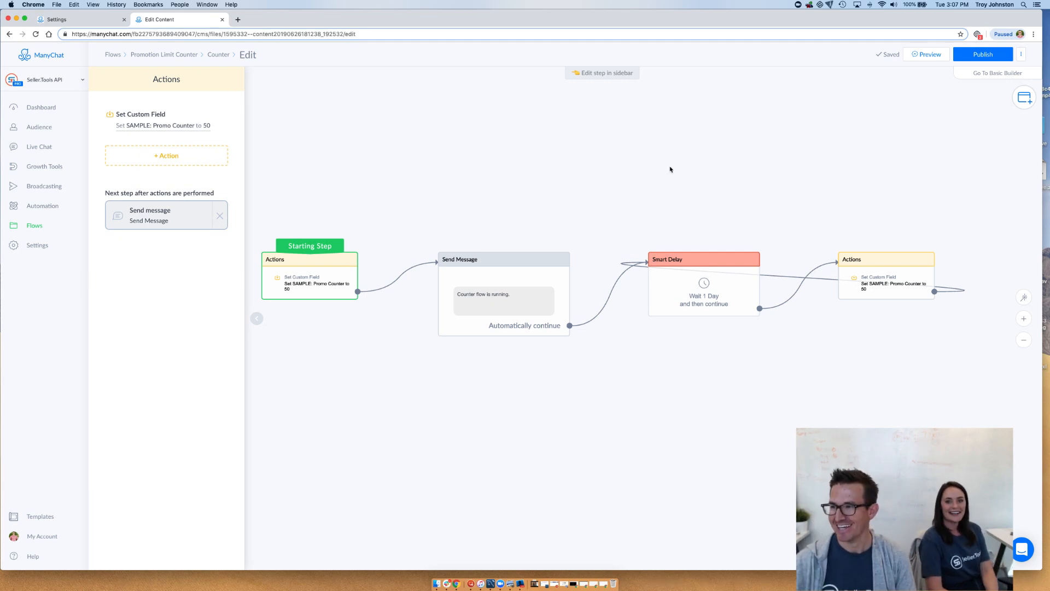
{"action": "left_click", "coordinate": [986, 56]}
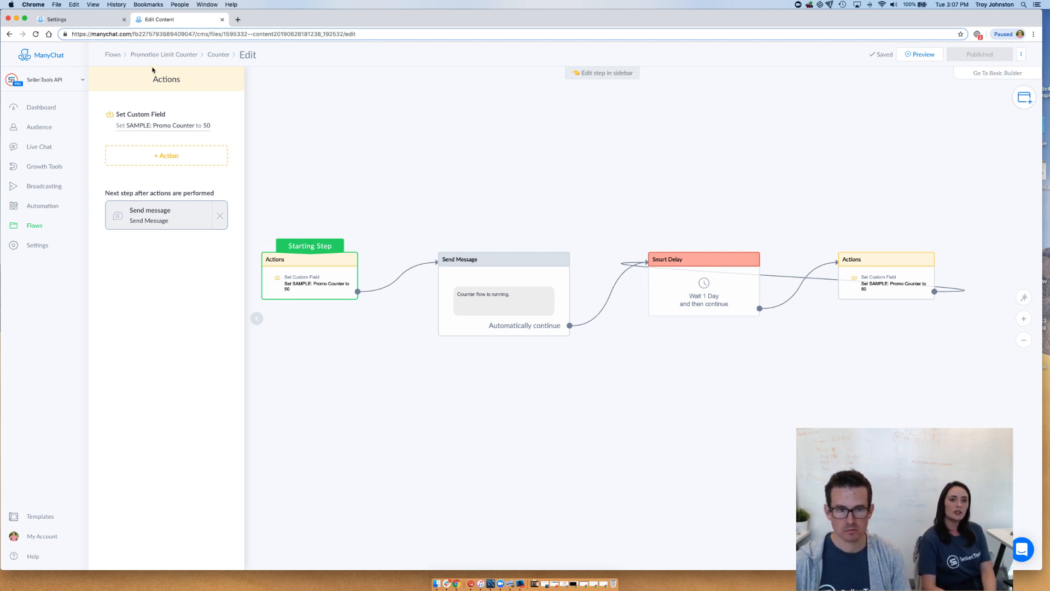
Open the Counter growth tool to view its Messenger Ref URL opt-in settings
{"action": "left_click", "coordinate": [60, 165]}
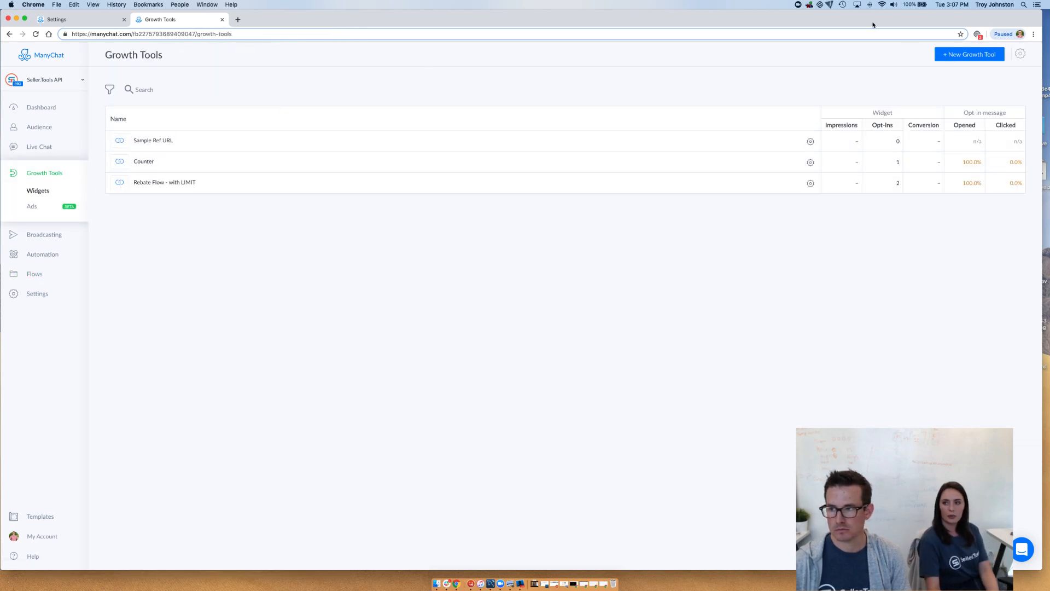
{"action": "left_click", "coordinate": [425, 163]}
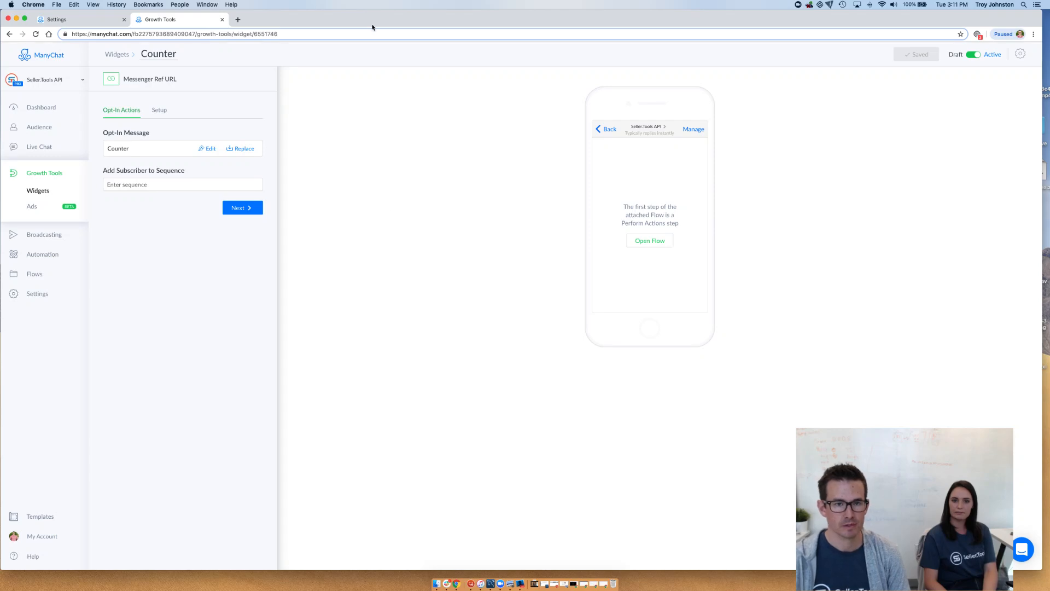
Open the Counter Condition Step flow from the Promotion Limit Counter folder and start editing it
{"action": "left_click", "coordinate": [63, 277]}
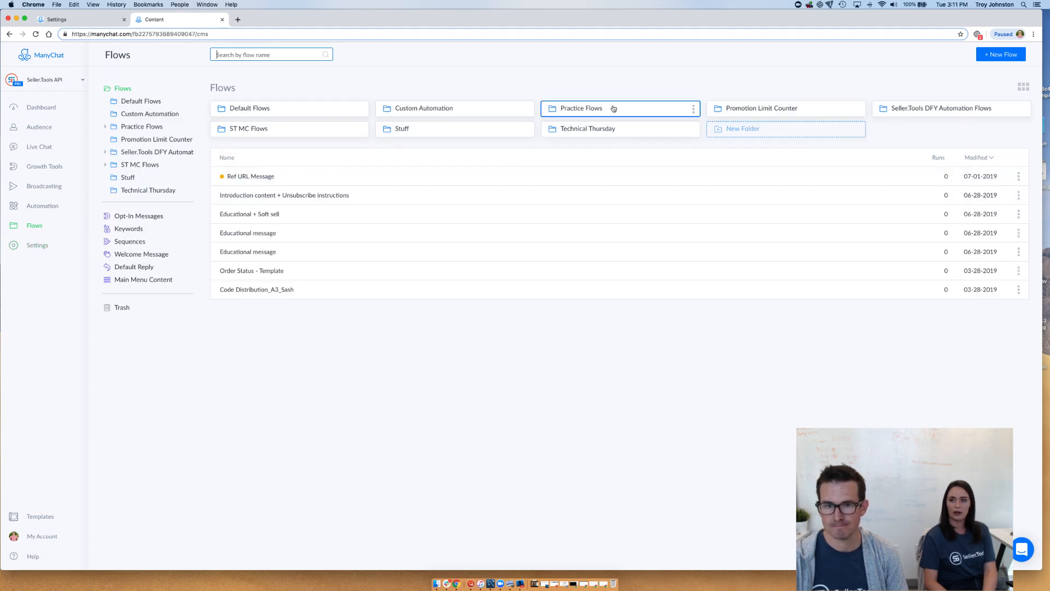
{"action": "left_click", "coordinate": [722, 112]}
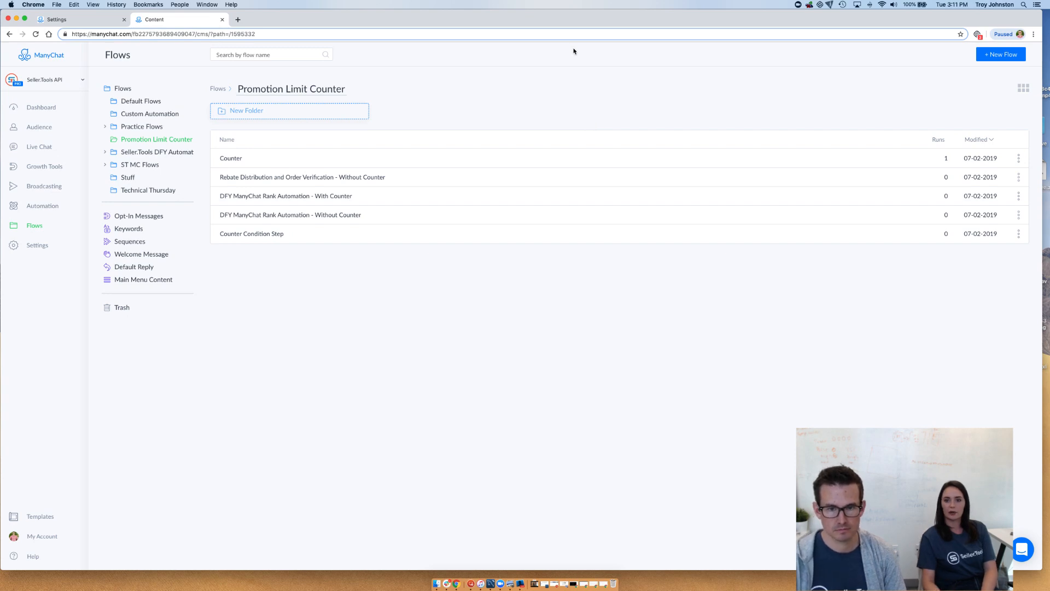
{"action": "left_click", "coordinate": [389, 236]}
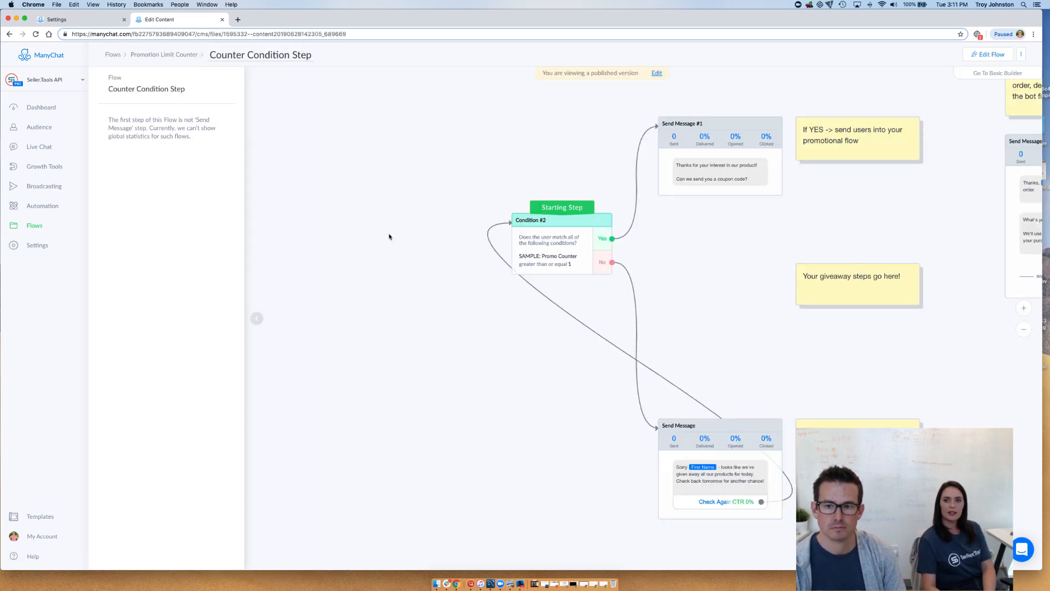
{"action": "left_click", "coordinate": [257, 317]}
{"action": "left_click_drag", "start_coordinate": [544, 383], "coordinate": [333, 398]}
{"action": "left_click_drag", "start_coordinate": [607, 369], "coordinate": [552, 365]}
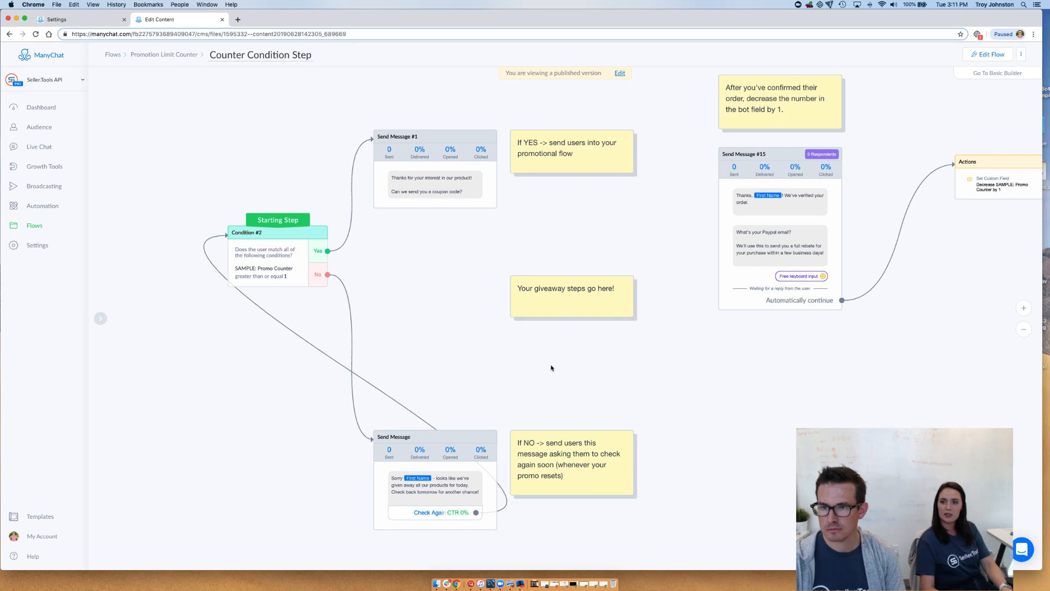
{"action": "left_click", "coordinate": [622, 72]}
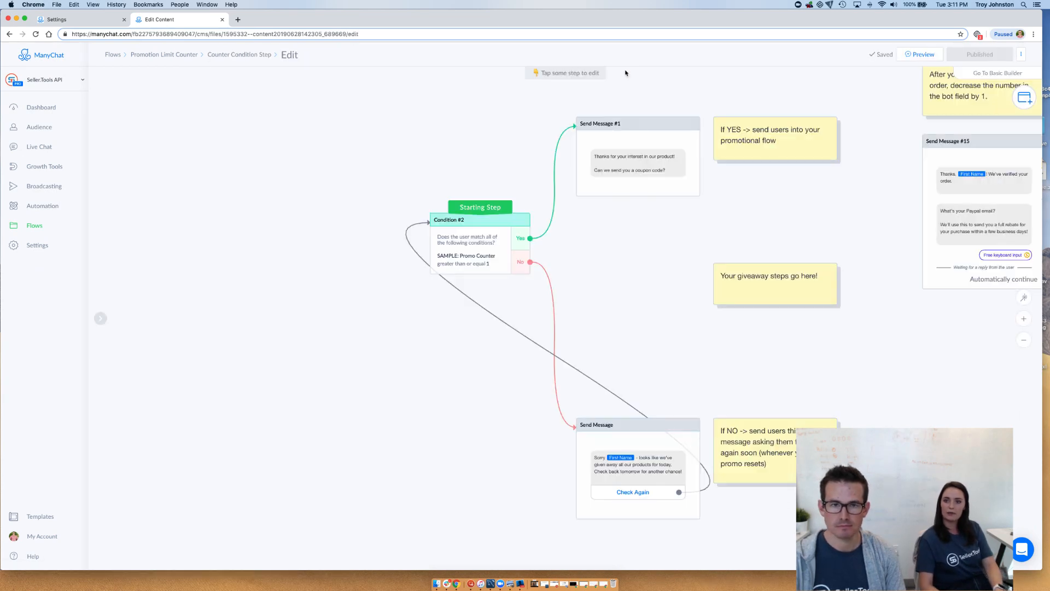
Examine the promo counter condition, its Yes and No branches, and the action that decreases SAMPLE: Promo Counter by 1
{"action": "left_click_drag", "start_coordinate": [652, 235], "coordinate": [528, 251]}
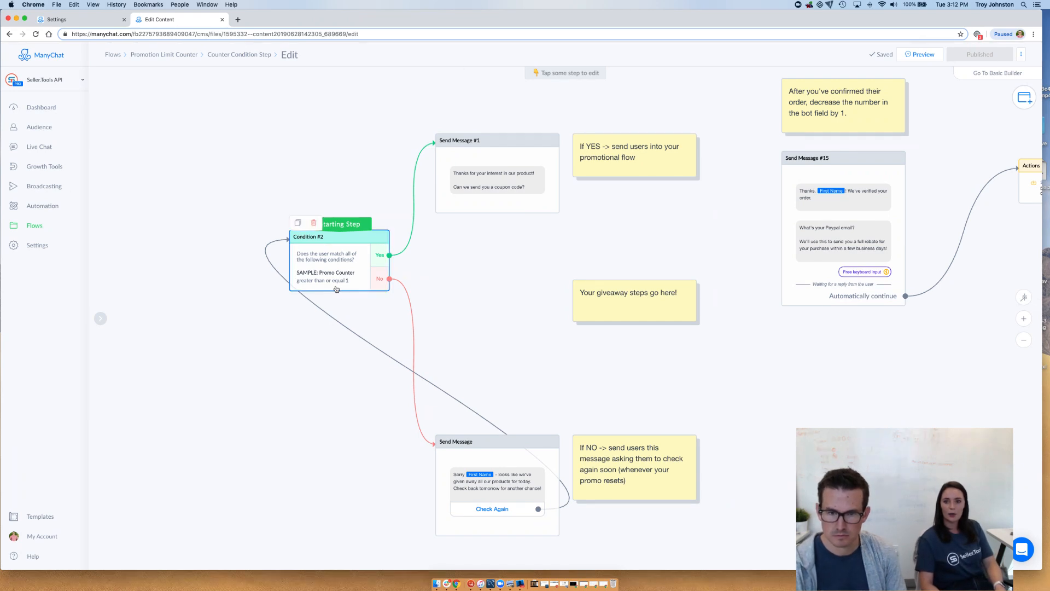
{"action": "left_click_drag", "start_coordinate": [278, 162], "coordinate": [272, 168]}
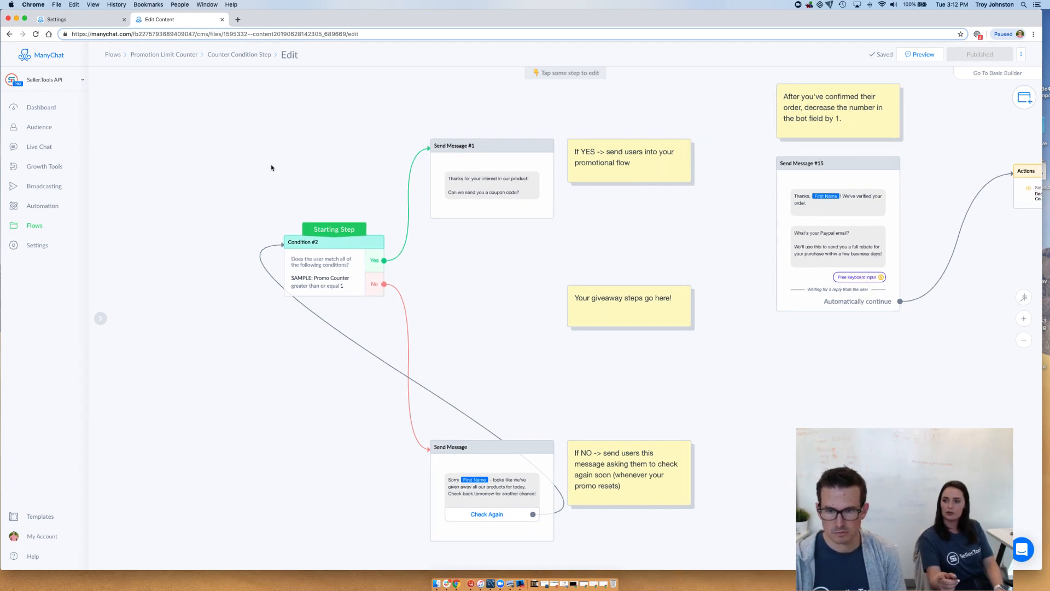
{"action": "left_click_drag", "start_coordinate": [223, 104], "coordinate": [241, 125]}
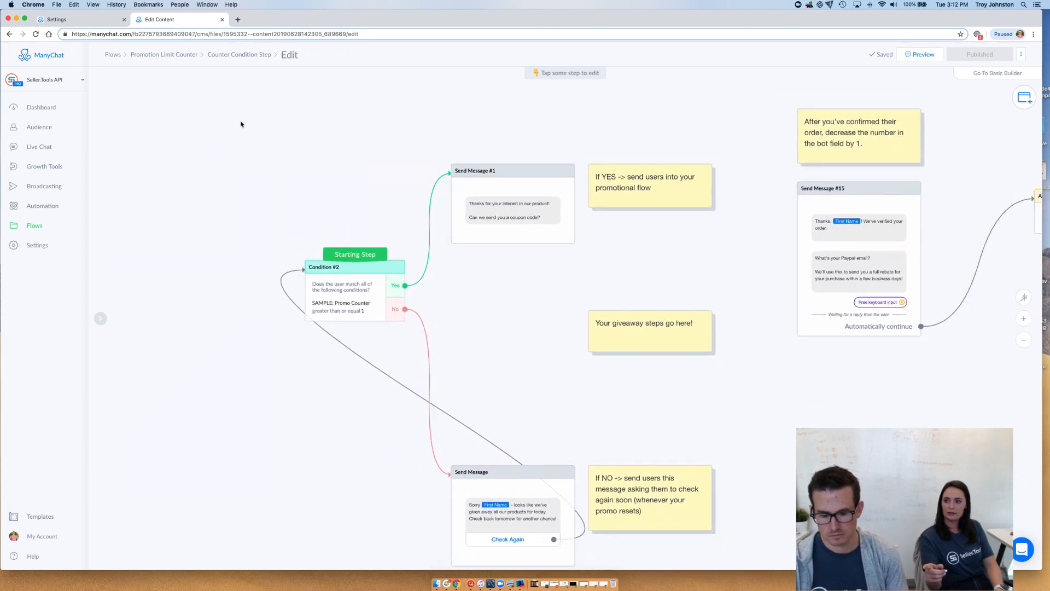
{"action": "left_click_drag", "start_coordinate": [534, 129], "coordinate": [357, 129]}
{"action": "left_click_drag", "start_coordinate": [501, 126], "coordinate": [443, 149]}
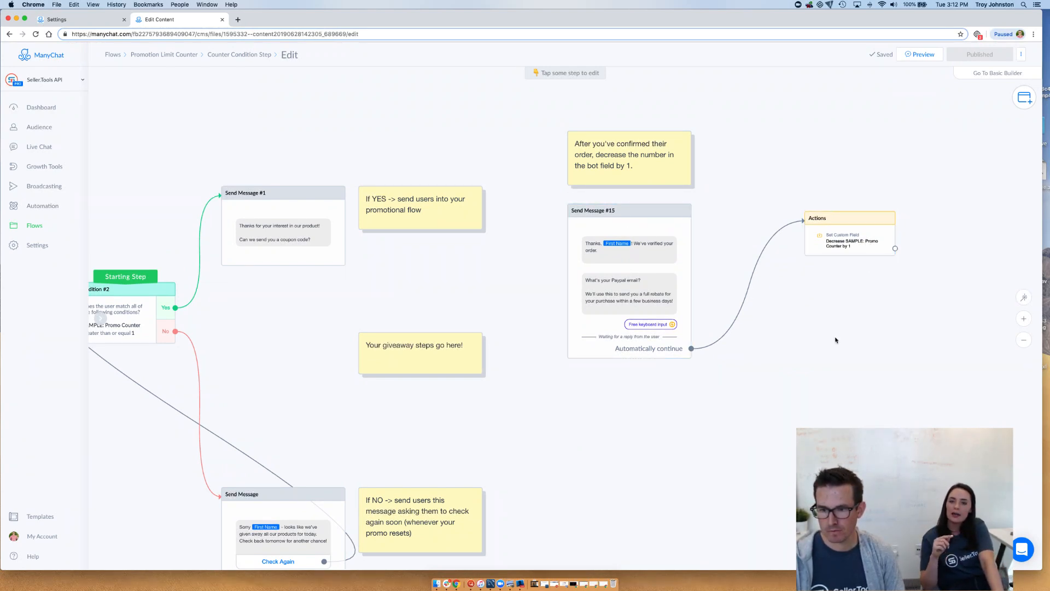
{"action": "scroll", "coordinate": [835, 340], "scroll_direction": "down", "scroll_amount": 2}
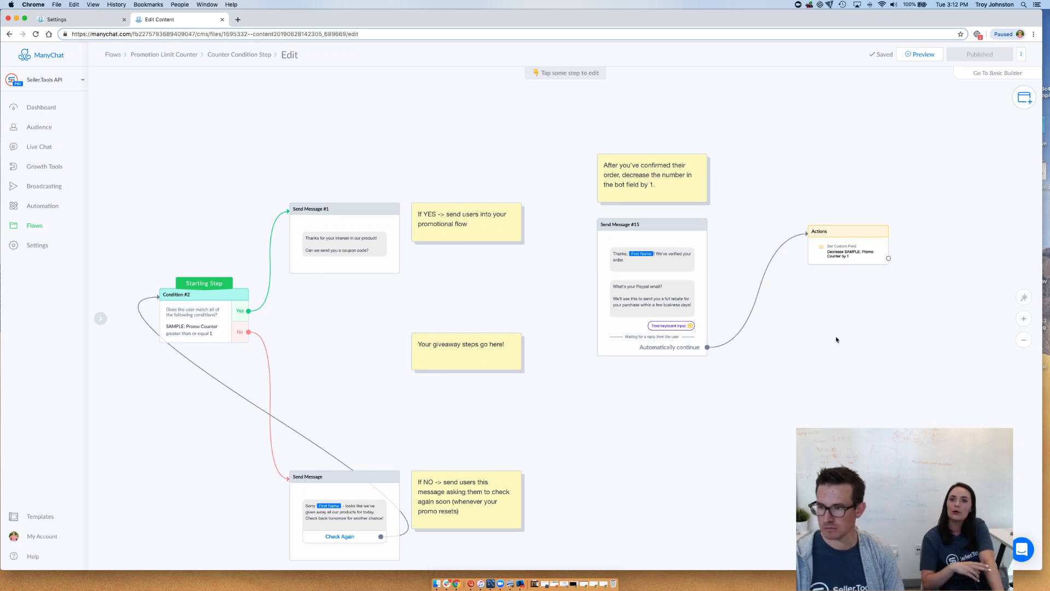
{"action": "scroll", "coordinate": [837, 340], "scroll_direction": "up", "scroll_amount": 1}
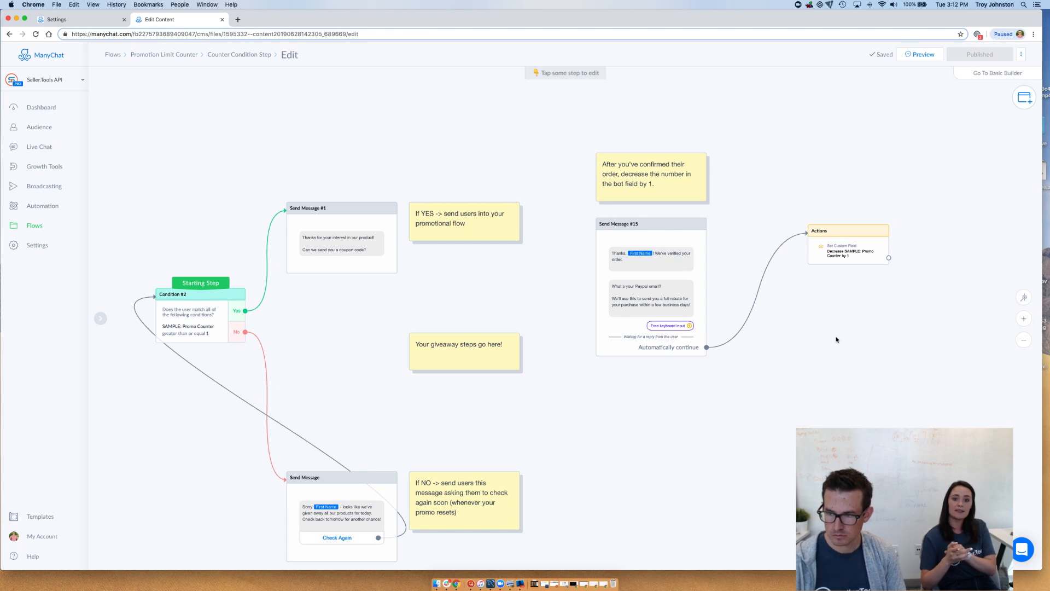
{"action": "scroll", "coordinate": [831, 340], "scroll_direction": "down", "scroll_amount": 2}
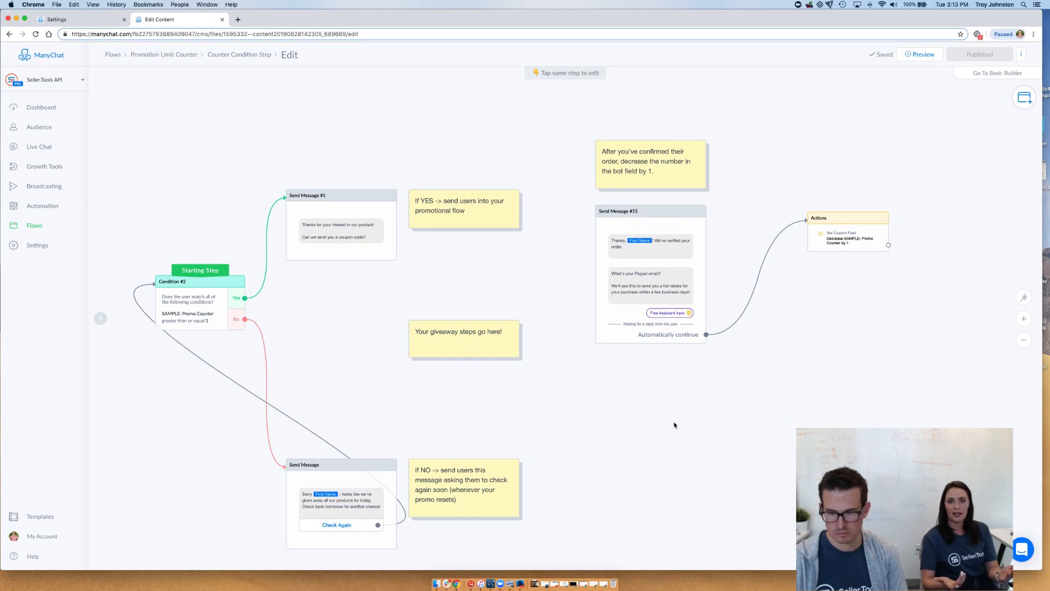
{"action": "mouse_move", "coordinate": [676, 425]}
{"action": "left_mouse_down"}
{"action": "mouse_move", "coordinate": [671, 383]}
{"action": "mouse_move", "coordinate": [670, 433]}
{"action": "left_mouse_up"}
{"action": "scroll", "coordinate": [661, 400], "scroll_direction": "up", "scroll_amount": 3}
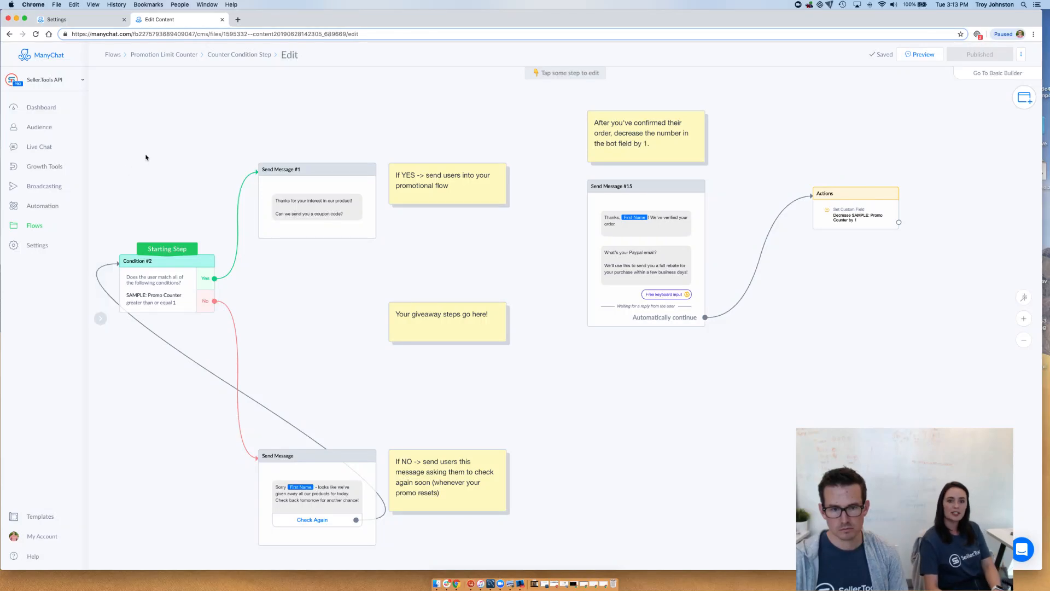
Select and copy Condition #2 together with its two Yes and No messages and the three notes beside them
{"action": "left_click_drag", "start_coordinate": [137, 111], "coordinate": [430, 509]}
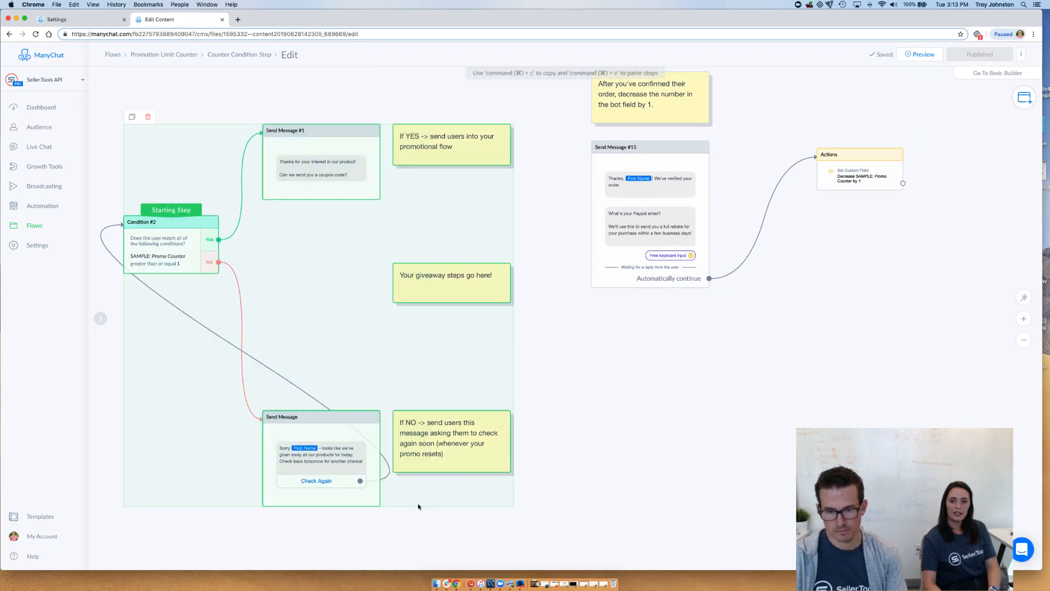
{"action": "right_click", "coordinate": [402, 469]}
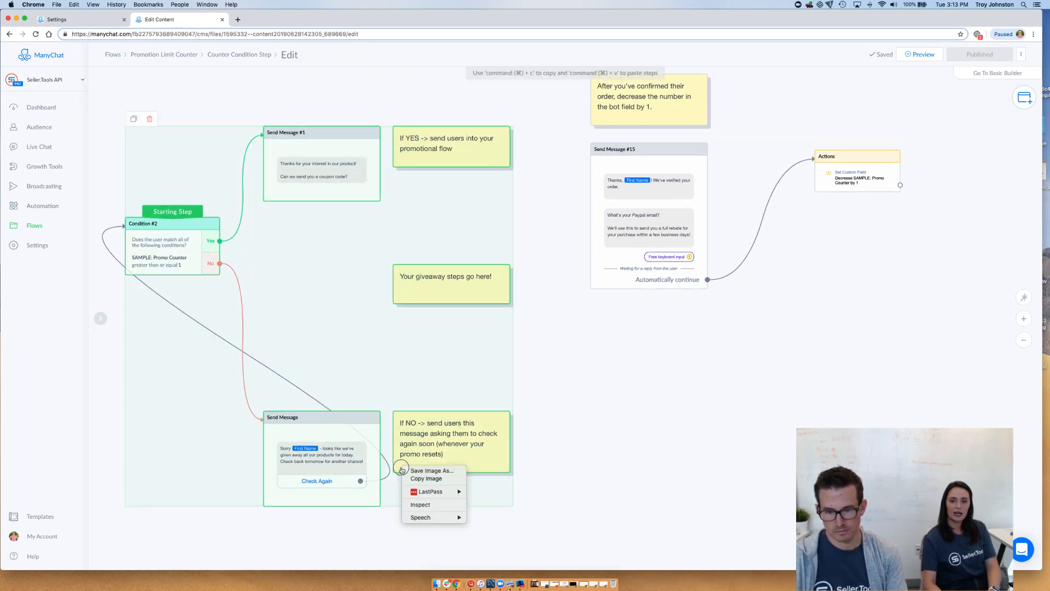
{"action": "right_click", "coordinate": [399, 403]}
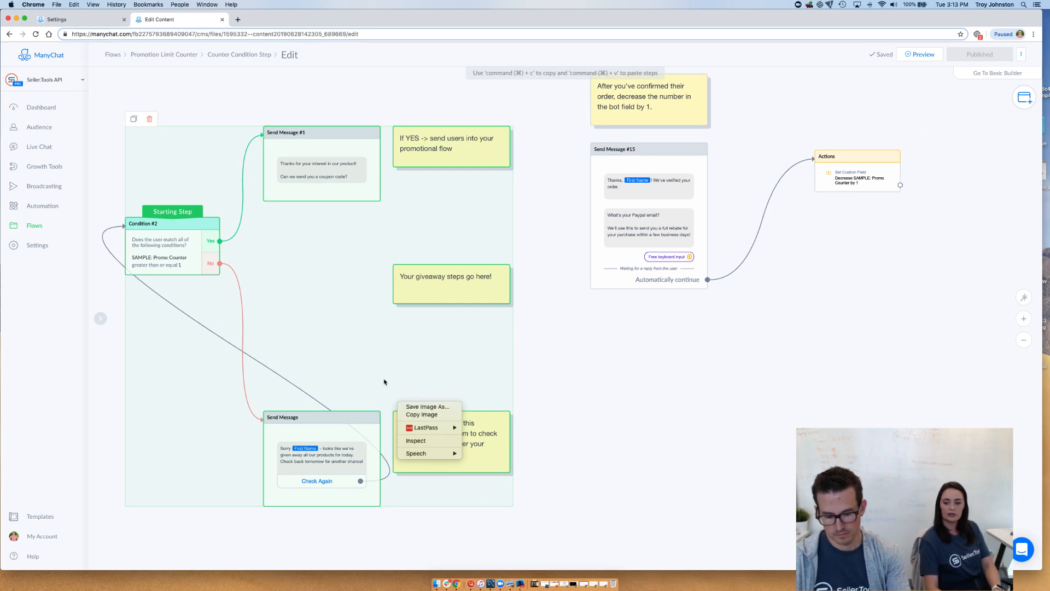
{"action": "left_click", "coordinate": [385, 383]}
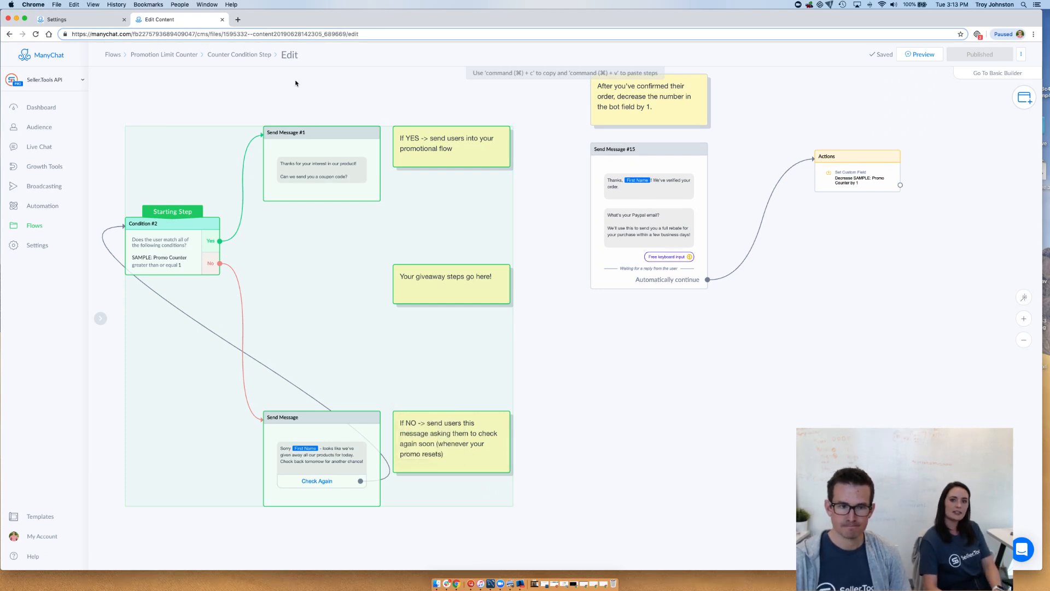
Open the DFY ManyChat Rank Automation - Without Counter flow from the Promotion Limit Counter folder and start editing it
{"action": "left_click", "coordinate": [41, 232]}
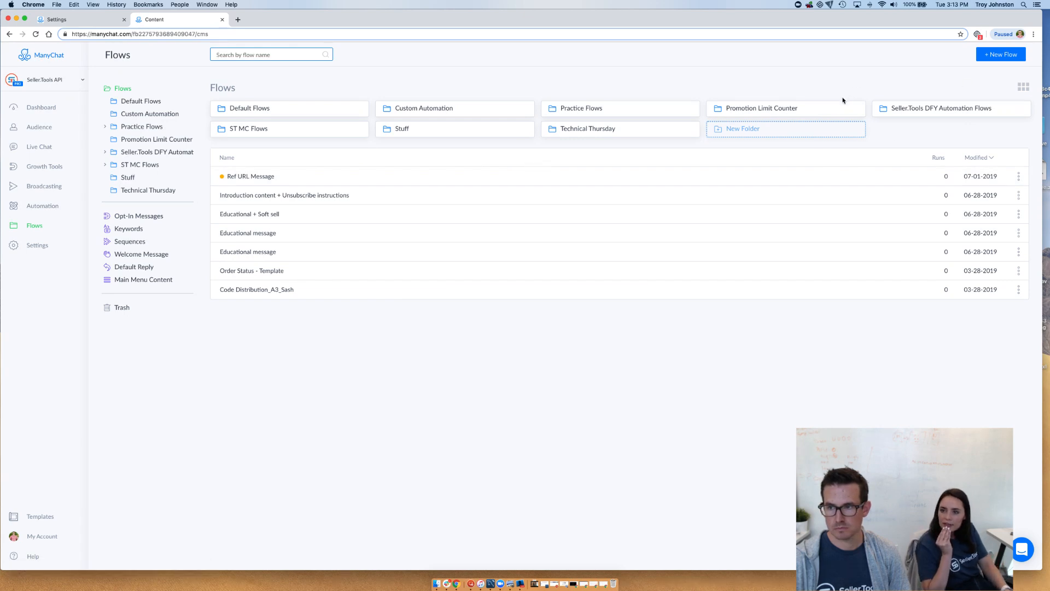
{"action": "left_click", "coordinate": [819, 110]}
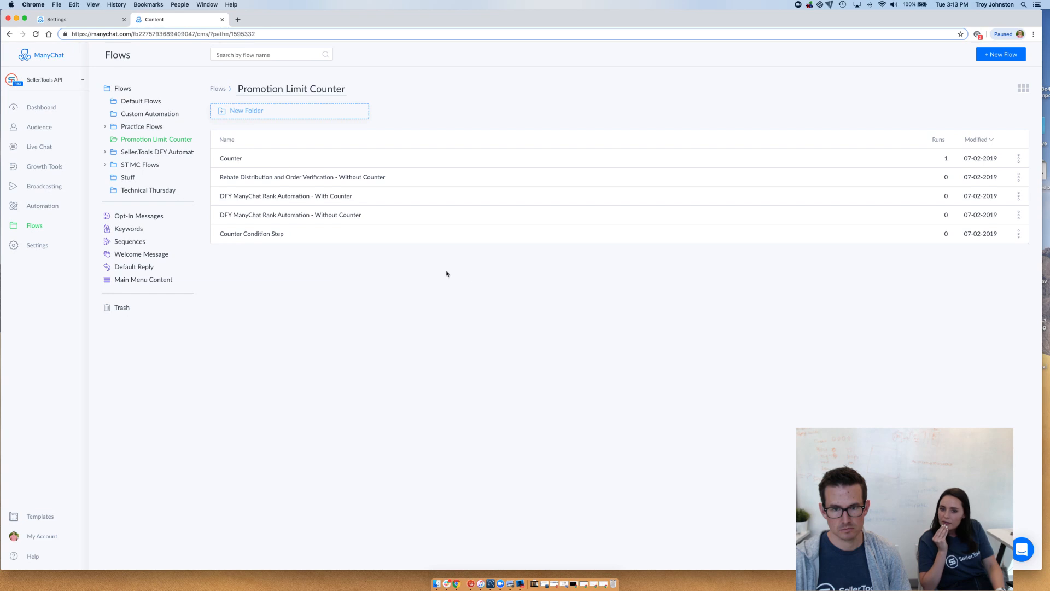
{"action": "left_click", "coordinate": [365, 209]}
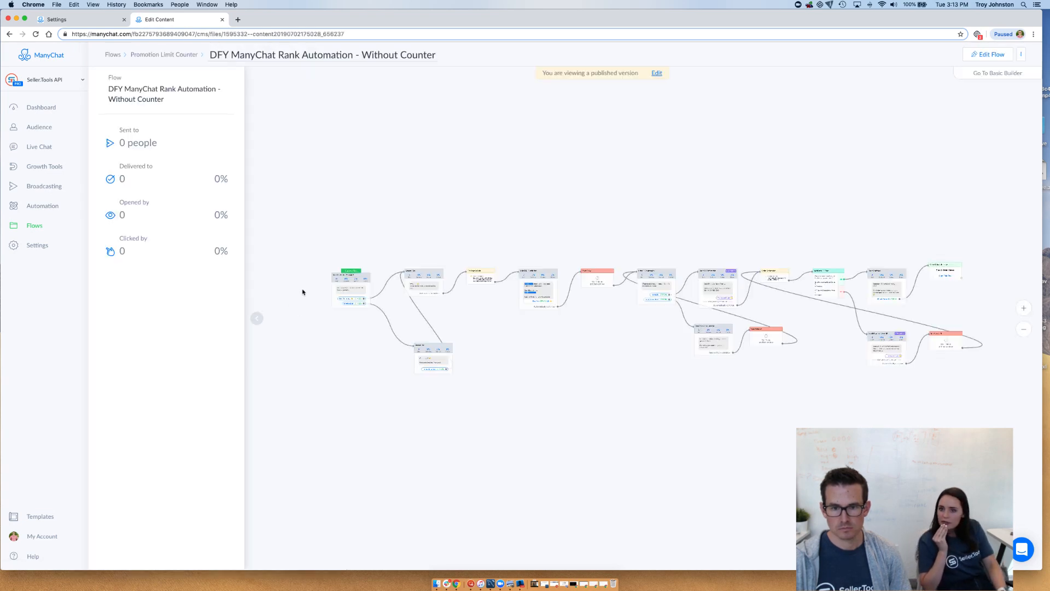
{"action": "double_click", "coordinate": [328, 372]}
{"action": "left_click_drag", "start_coordinate": [335, 349], "coordinate": [422, 402]}
{"action": "left_click", "coordinate": [657, 73]}
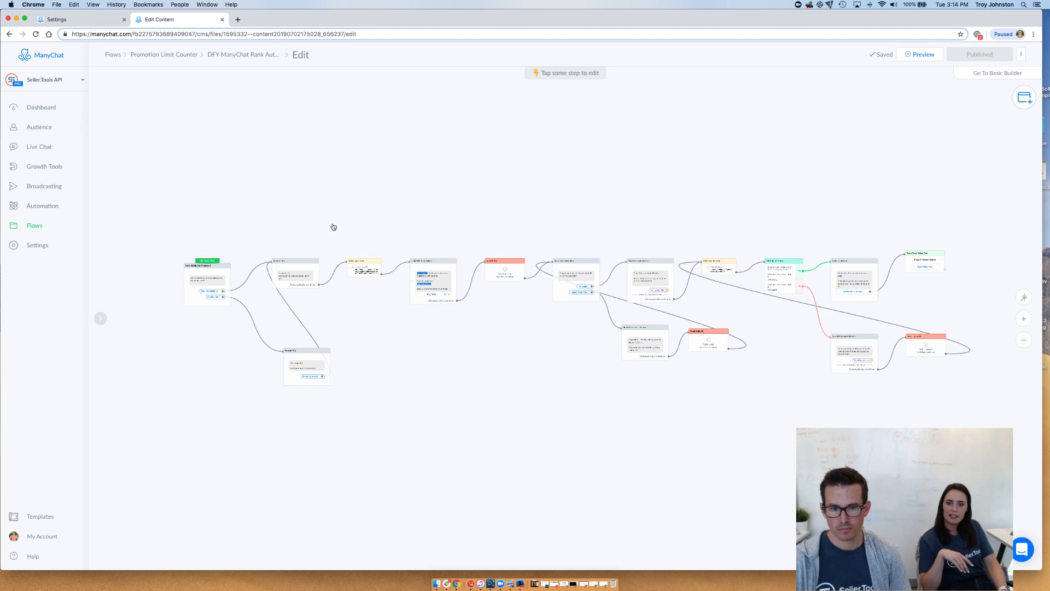
Paste the copied condition, messages and notes into the rank automation flow
{"action": "left_click_drag", "start_coordinate": [333, 225], "coordinate": [550, 218]}
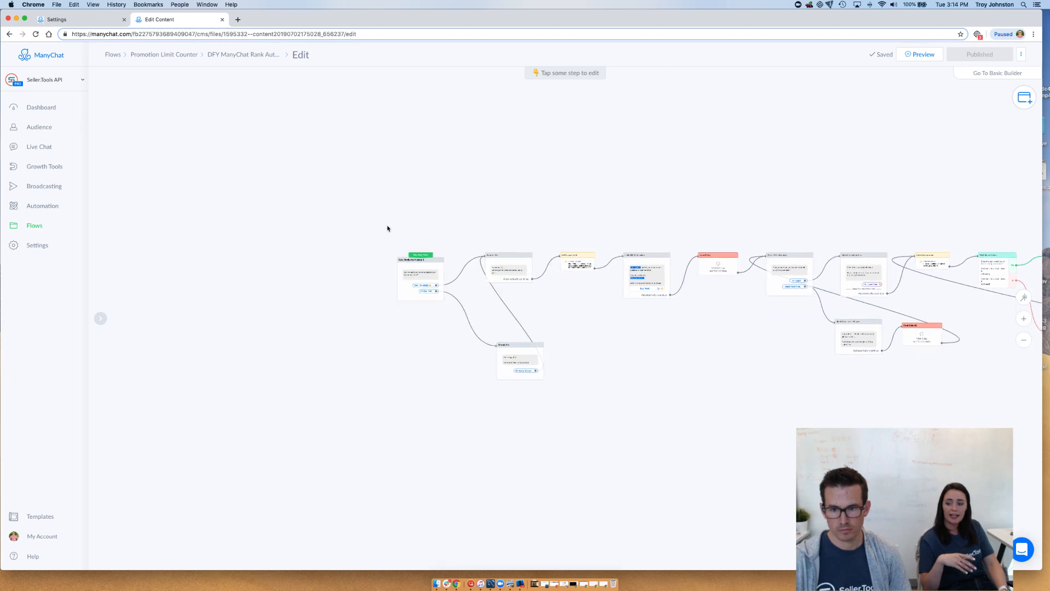
{"action": "scroll", "coordinate": [387, 228], "scroll_direction": "up", "scroll_amount": 2}
{"action": "scroll", "coordinate": [405, 226], "scroll_direction": "up", "scroll_amount": 5}
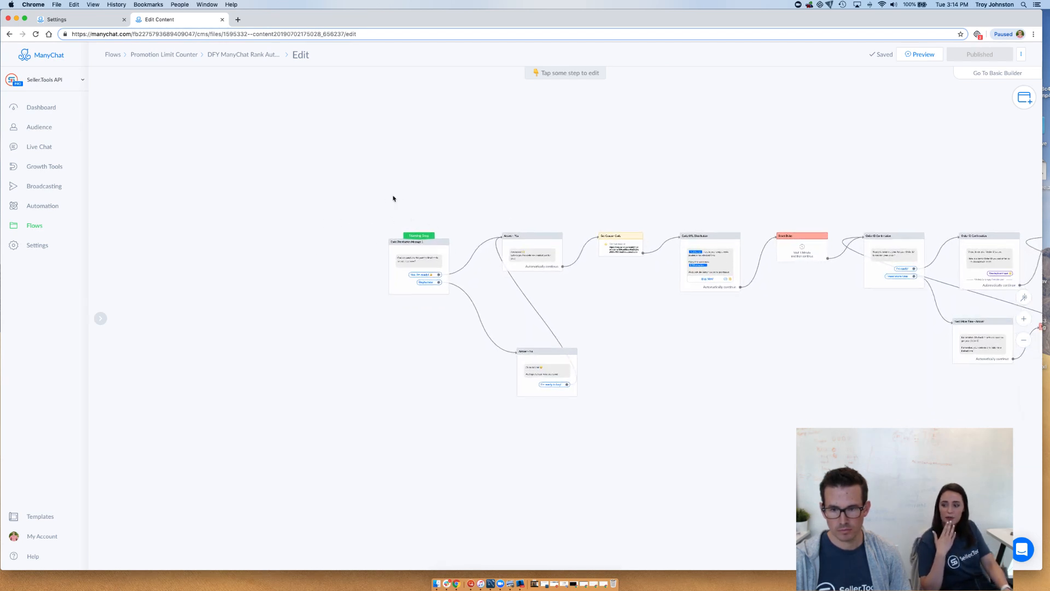
{"action": "left_click_drag", "start_coordinate": [433, 181], "coordinate": [426, 160]}
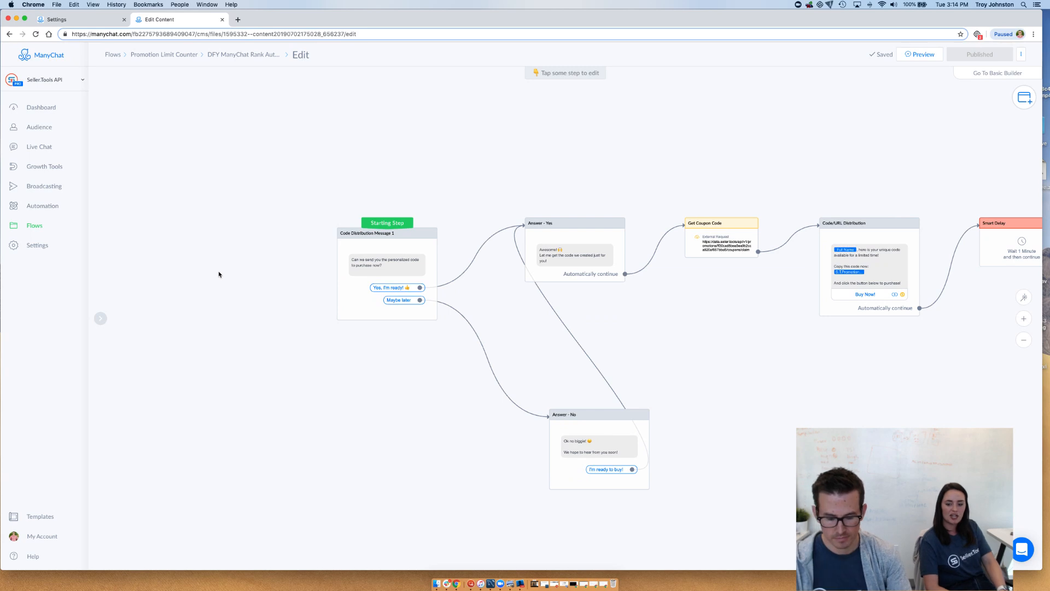
{"action": "key", "text": "super+v"}
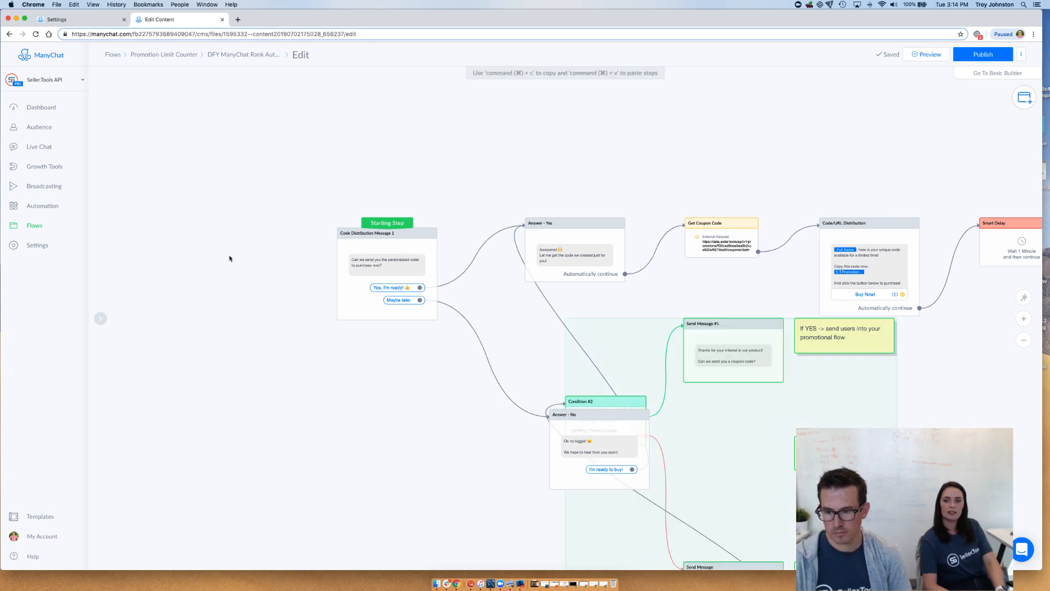
Move the pasted condition group into the empty space ahead of the starting step, Code Distribution Message 1, and deselect it
{"action": "left_click_drag", "start_coordinate": [821, 422], "coordinate": [266, 240]}
{"action": "left_click_drag", "start_coordinate": [393, 205], "coordinate": [624, 164]}
{"action": "left_click_drag", "start_coordinate": [478, 221], "coordinate": [456, 222]}
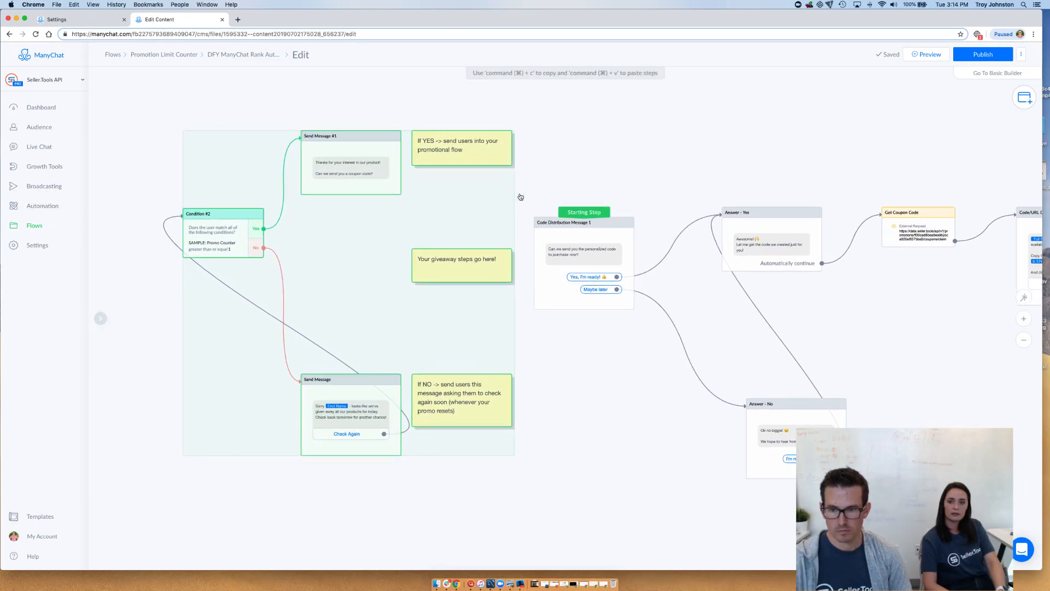
{"action": "left_click", "coordinate": [602, 163]}
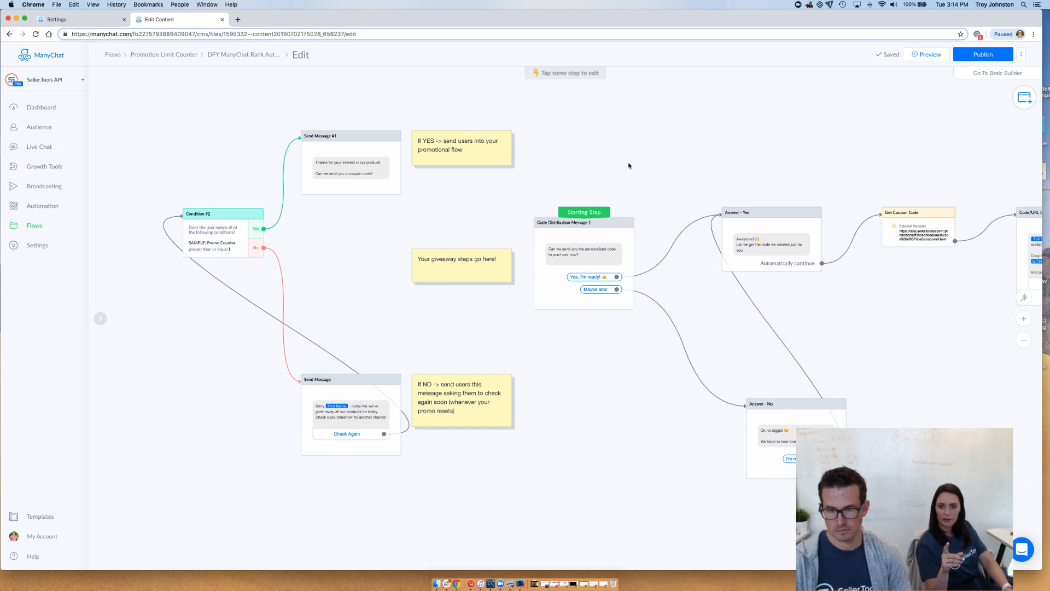
Connect the Yes output of Condition #2 to the starting step, Code Distribution Message 1
{"action": "left_click", "coordinate": [617, 276]}
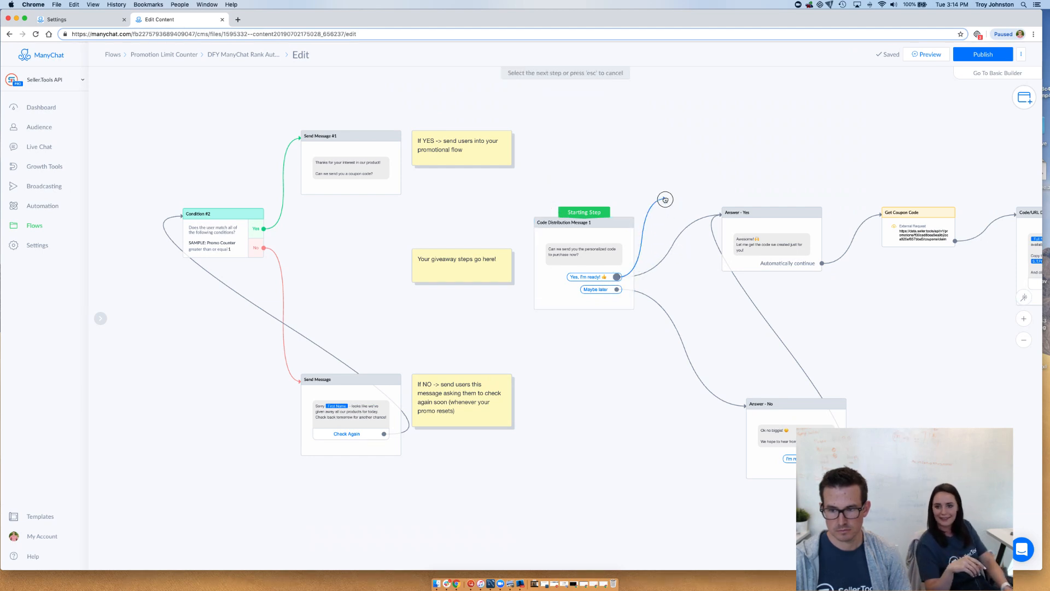
{"action": "left_click", "coordinate": [613, 279]}
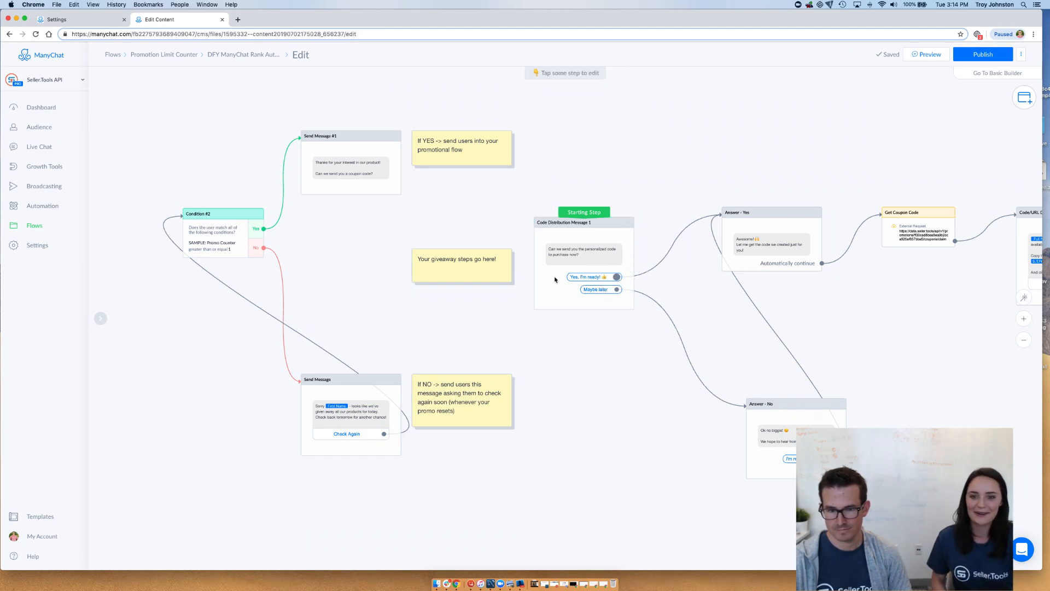
{"action": "left_click", "coordinate": [260, 232]}
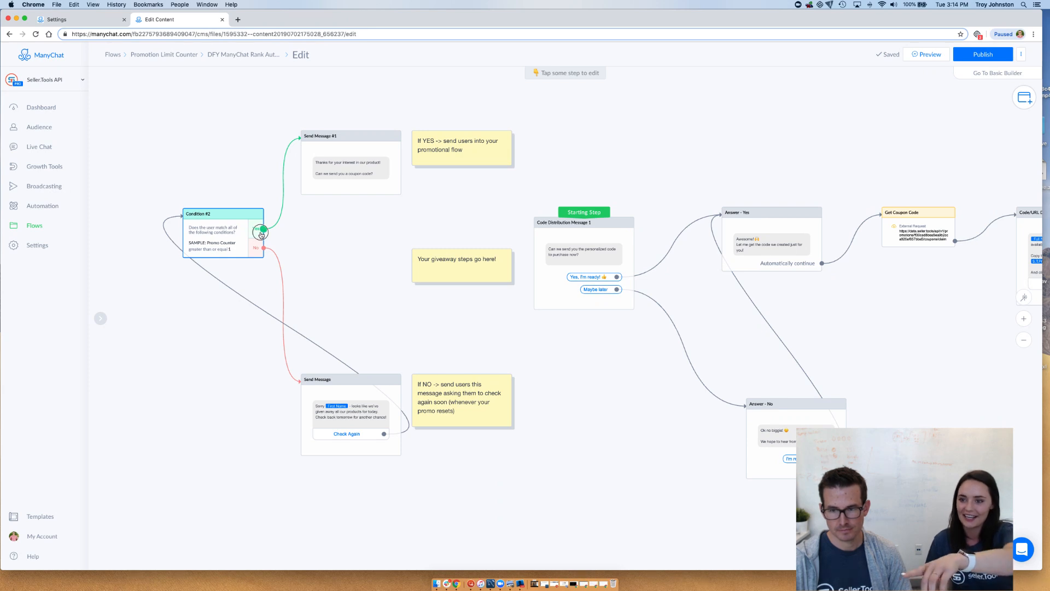
{"action": "left_click", "coordinate": [535, 223]}
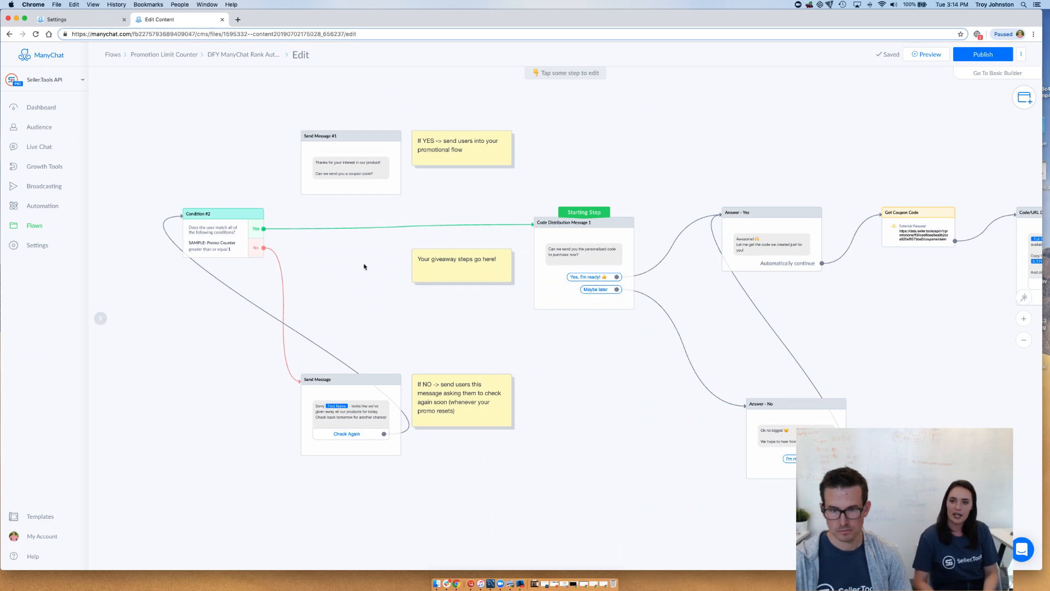
Delete Send Message #1 and the "If YES" note beside it, confirming both deletions
{"action": "left_click", "coordinate": [369, 151]}
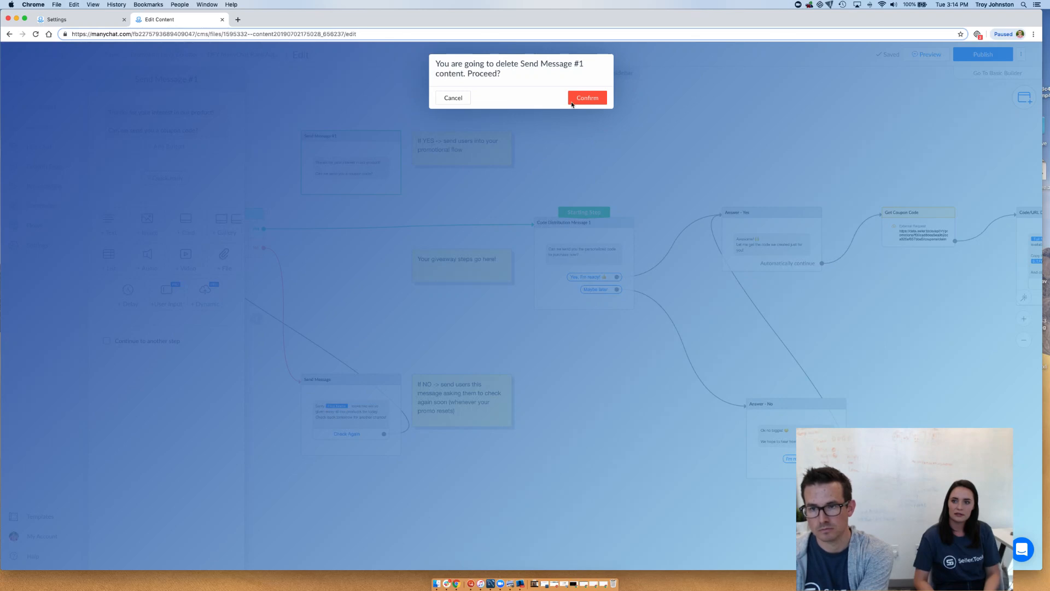
{"action": "left_click", "coordinate": [574, 100]}
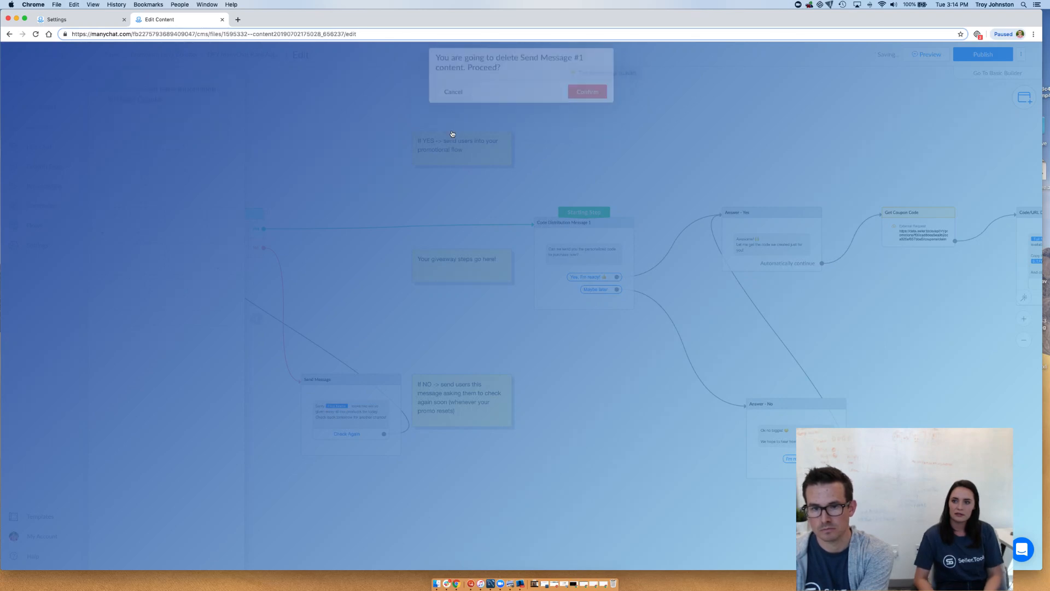
{"action": "left_click_drag", "start_coordinate": [444, 149], "coordinate": [434, 150]}
{"action": "left_click", "coordinate": [425, 122]}
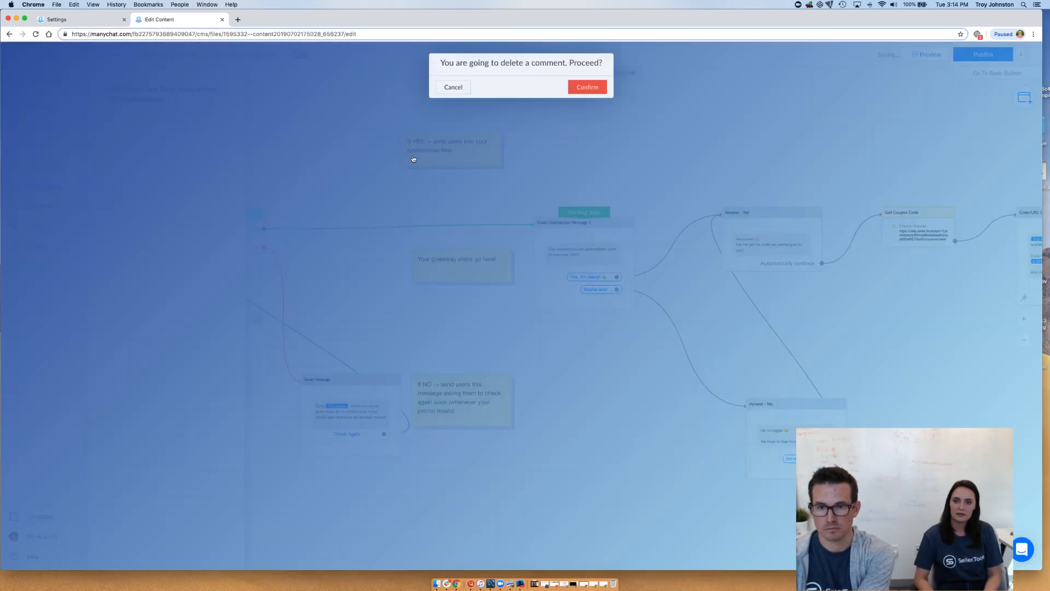
{"action": "left_click", "coordinate": [580, 97]}
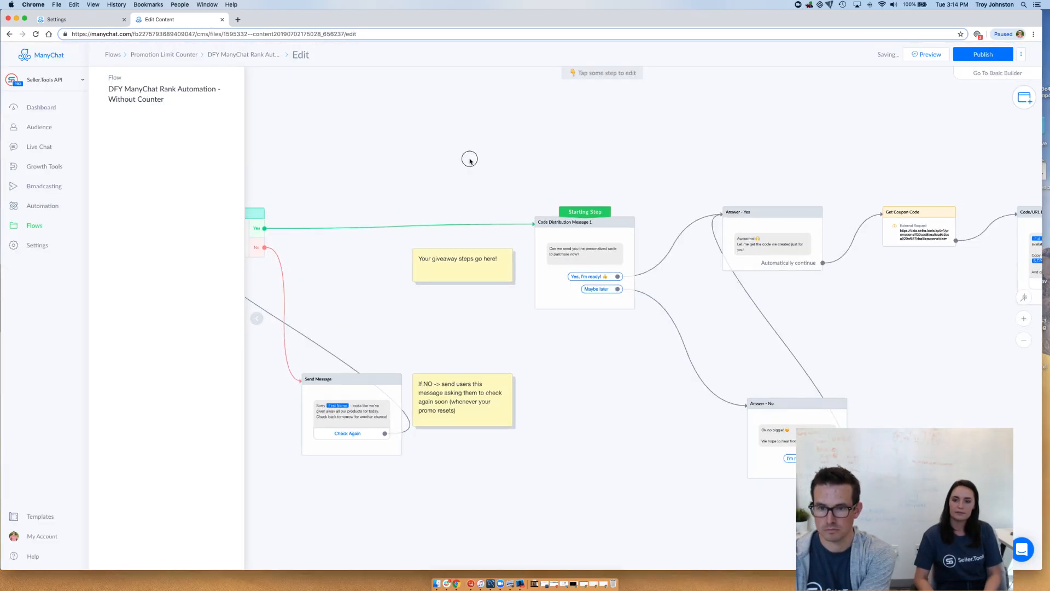
Move the No branch's Send Message up closer to Condition #2 and delete the "If NO" note
{"action": "left_click_drag", "start_coordinate": [469, 159], "coordinate": [670, 118]}
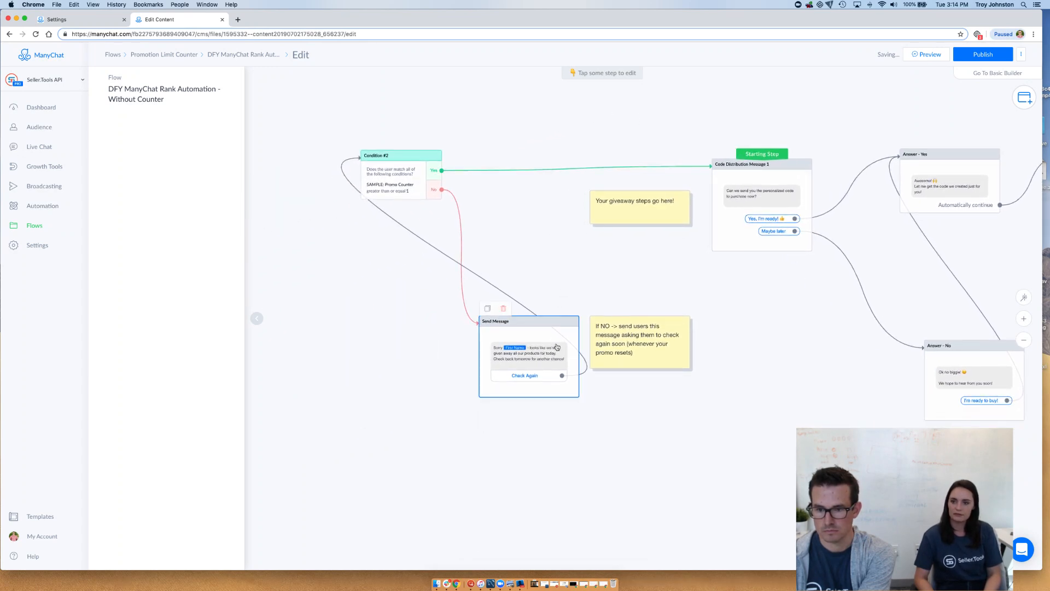
{"action": "left_click_drag", "start_coordinate": [558, 345], "coordinate": [569, 296]}
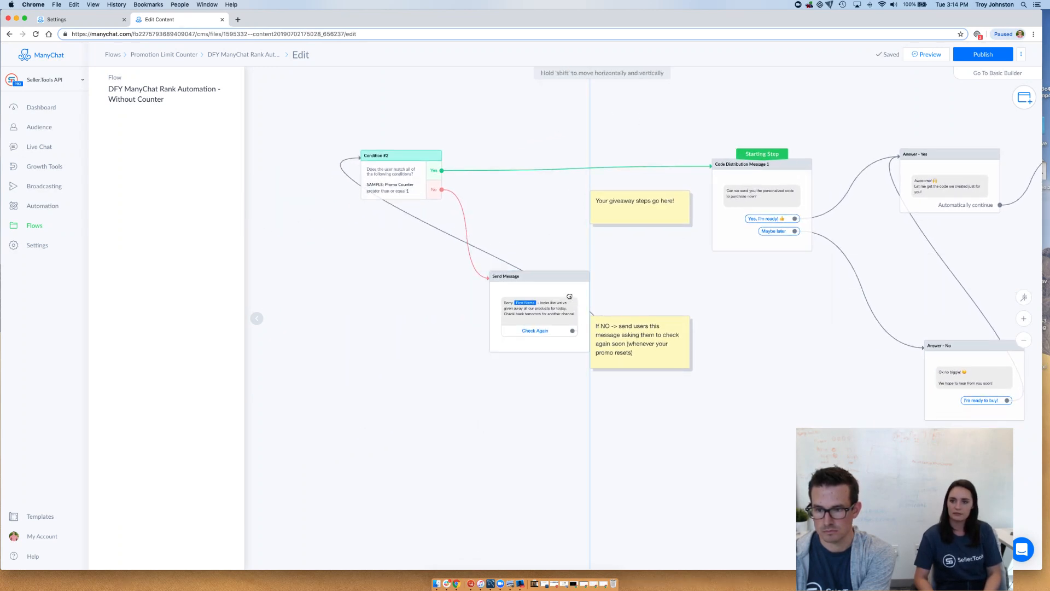
{"action": "left_click", "coordinate": [651, 342]}
{"action": "key", "text": "Delete"}
{"action": "left_click", "coordinate": [583, 89]}
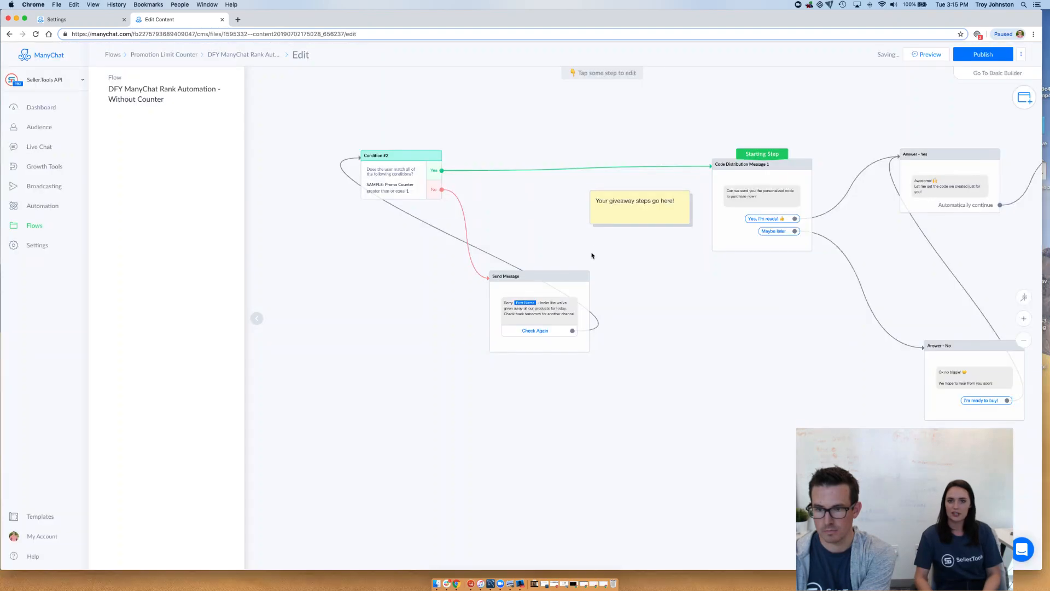
Delete the Send Message step connected to the condition's No output
{"action": "left_click", "coordinate": [519, 269]}
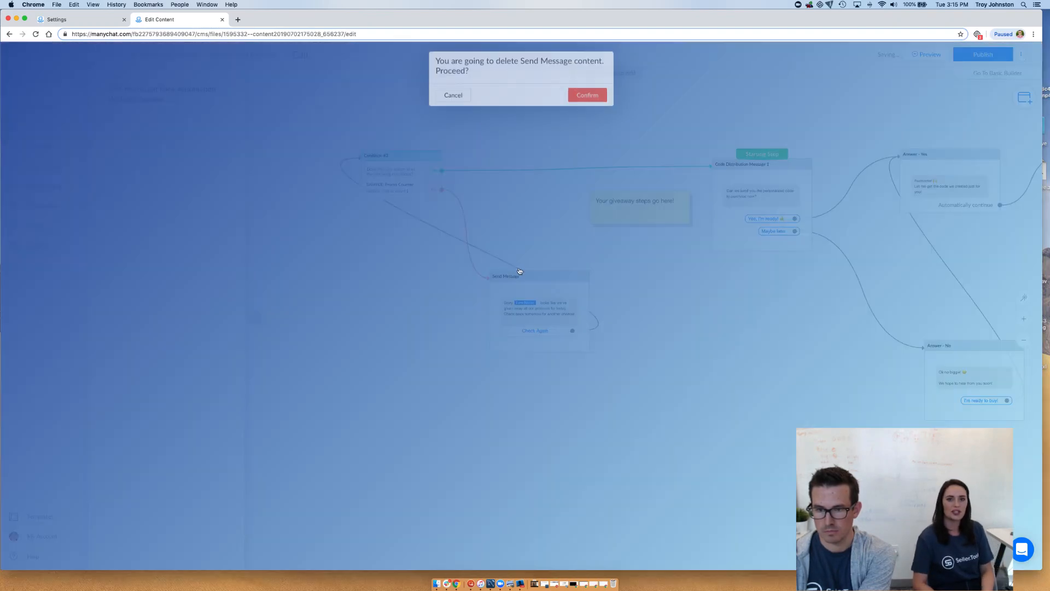
{"action": "left_click", "coordinate": [586, 98]}
Move the "Your giveaway steps go here!" note closer to Condition #2, below the Yes connection
{"action": "left_click", "coordinate": [621, 196]}
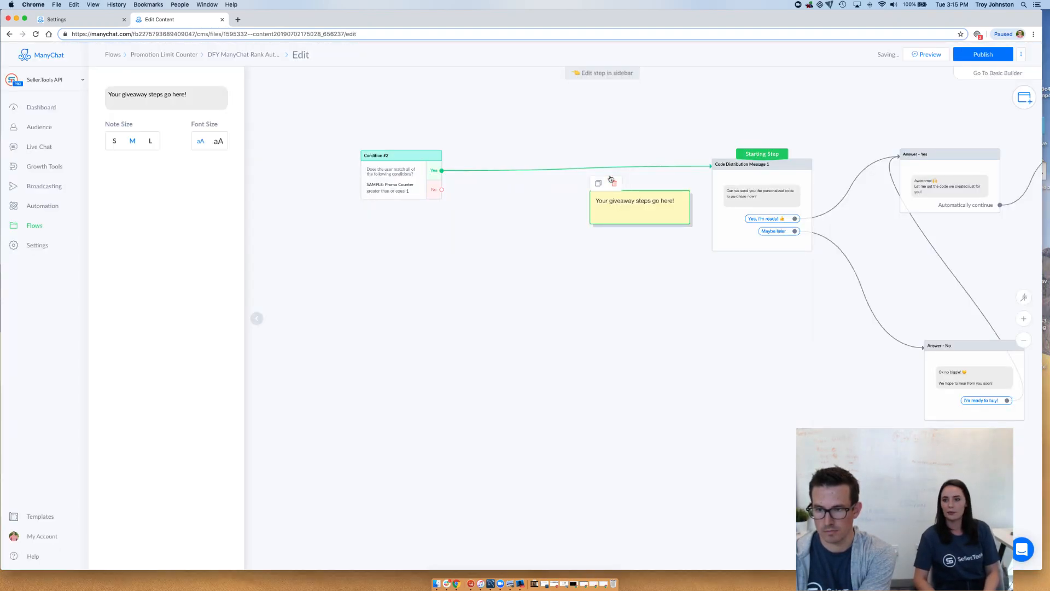
{"action": "left_click", "coordinate": [626, 211]}
{"action": "left_click_drag", "start_coordinate": [627, 212], "coordinate": [546, 220]}
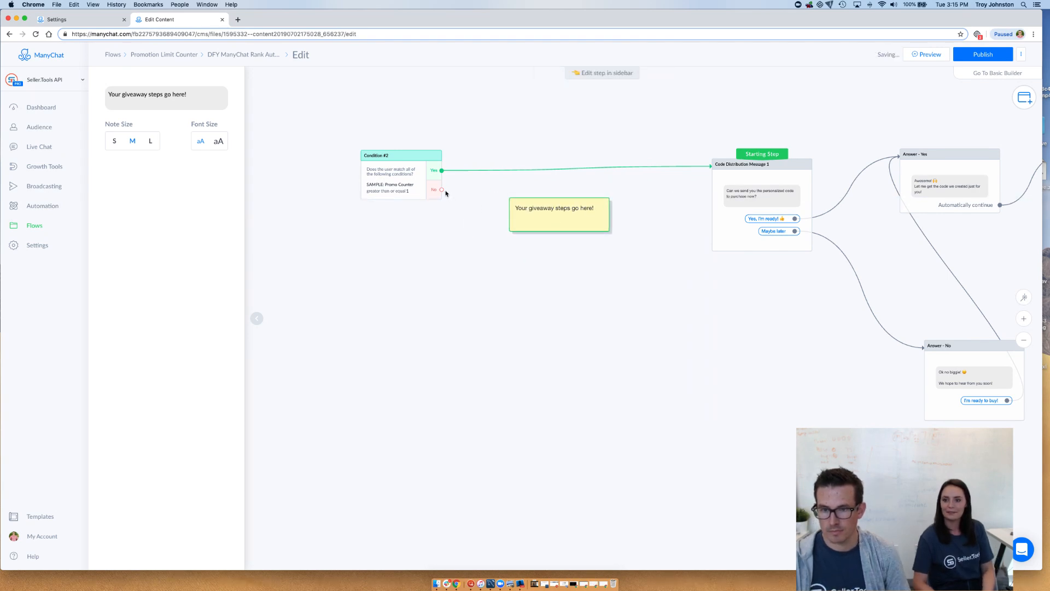
Paste the copied condition, messages and notes into the flow again and deselect the group
{"action": "right_click", "coordinate": [451, 340]}
{"action": "left_click", "coordinate": [467, 319]}
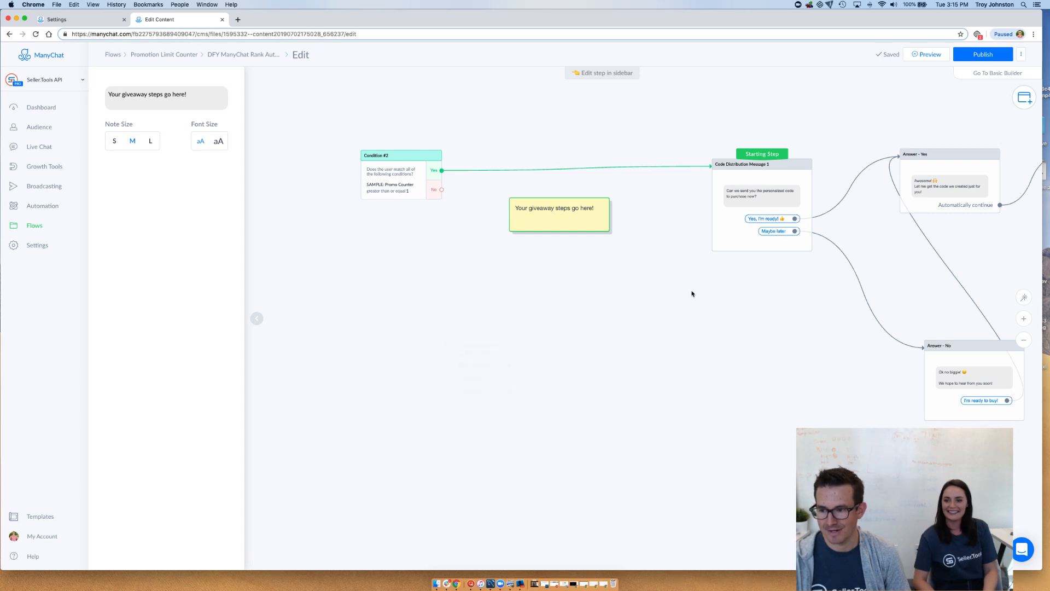
{"action": "left_click_drag", "start_coordinate": [800, 361], "coordinate": [697, 382]}
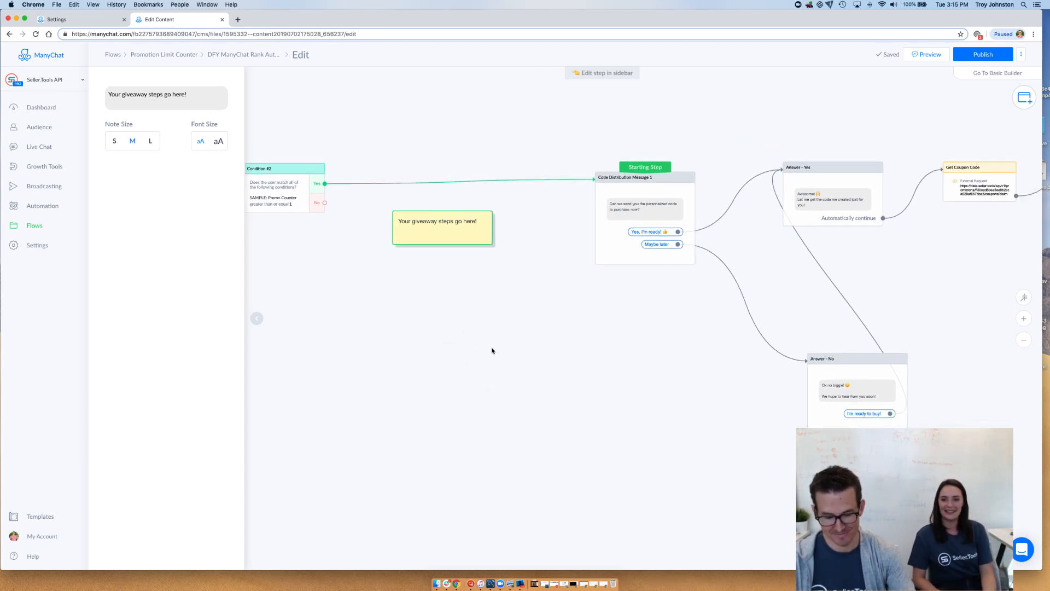
{"action": "key", "text": "super+v"}
{"action": "left_click_drag", "start_coordinate": [682, 347], "coordinate": [693, 387]}
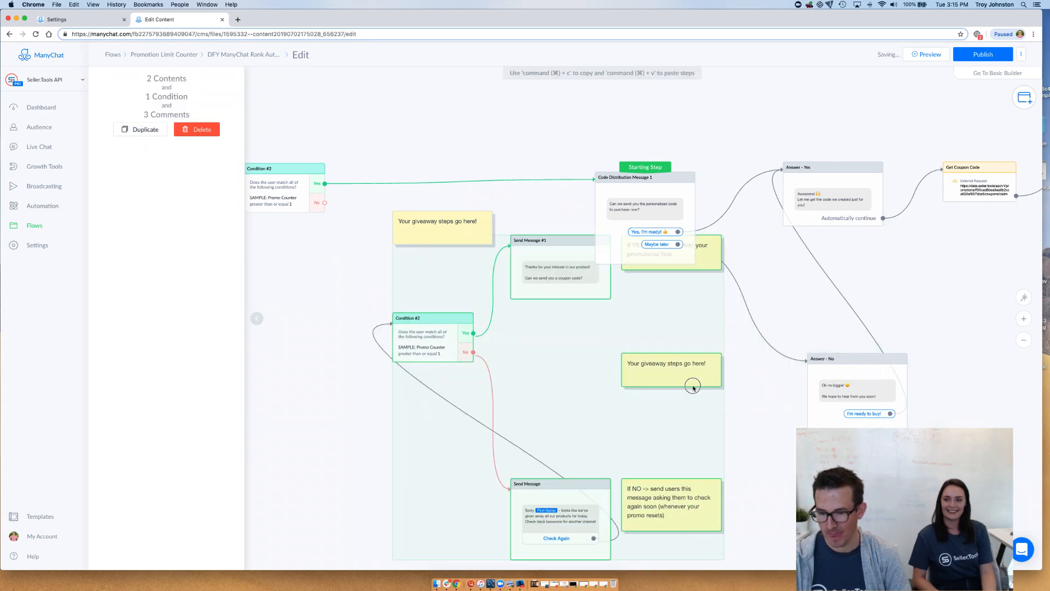
{"action": "left_click", "coordinate": [693, 387]}
{"action": "left_click", "coordinate": [677, 481]}
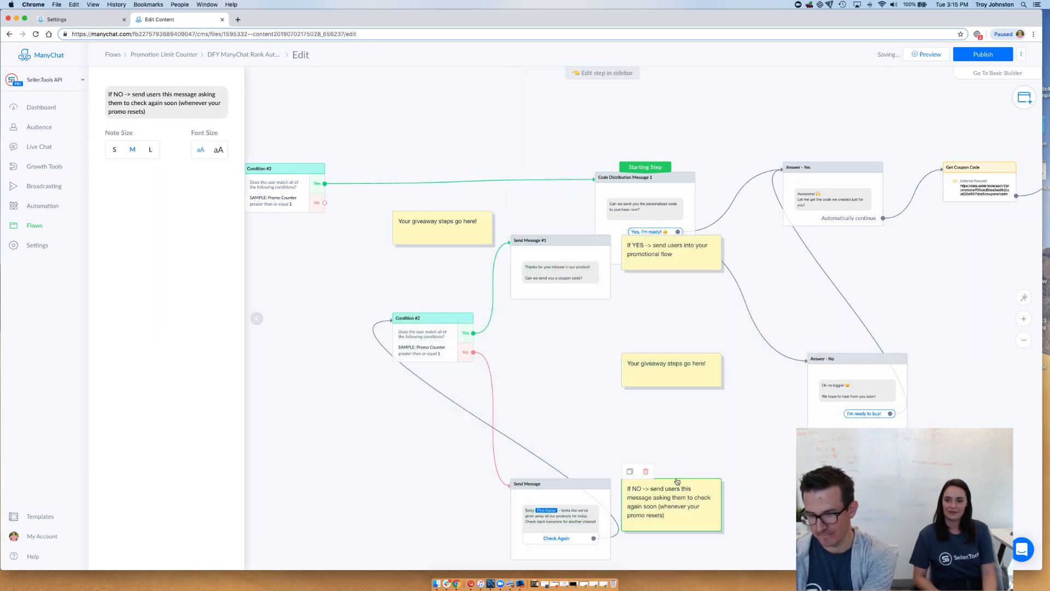
Delete the newly pasted duplicate of Condition #2 and its Send Message #1
{"action": "left_click", "coordinate": [430, 341]}
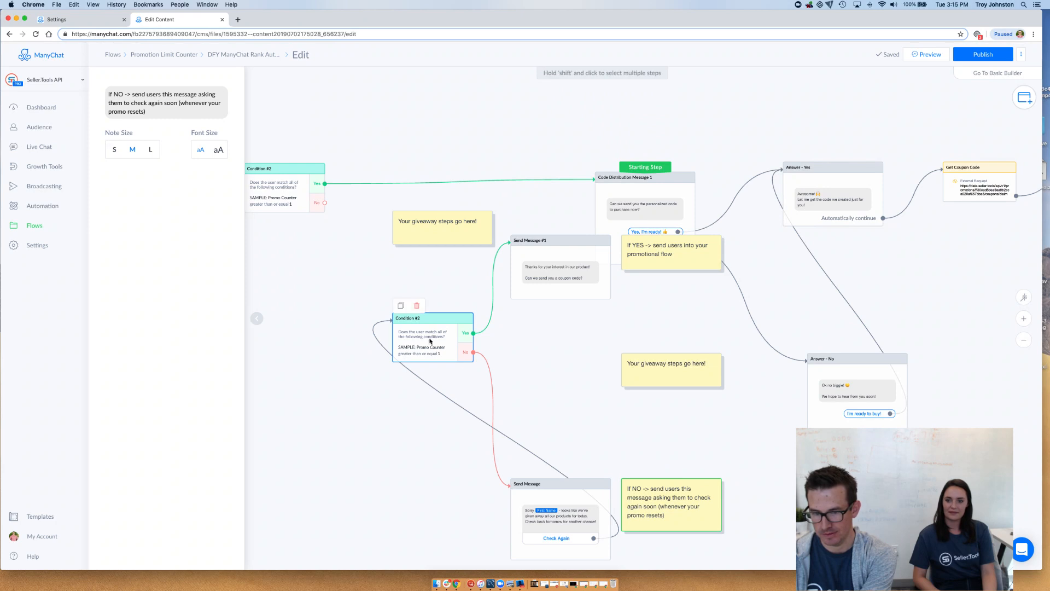
{"action": "left_click", "coordinate": [417, 305]}
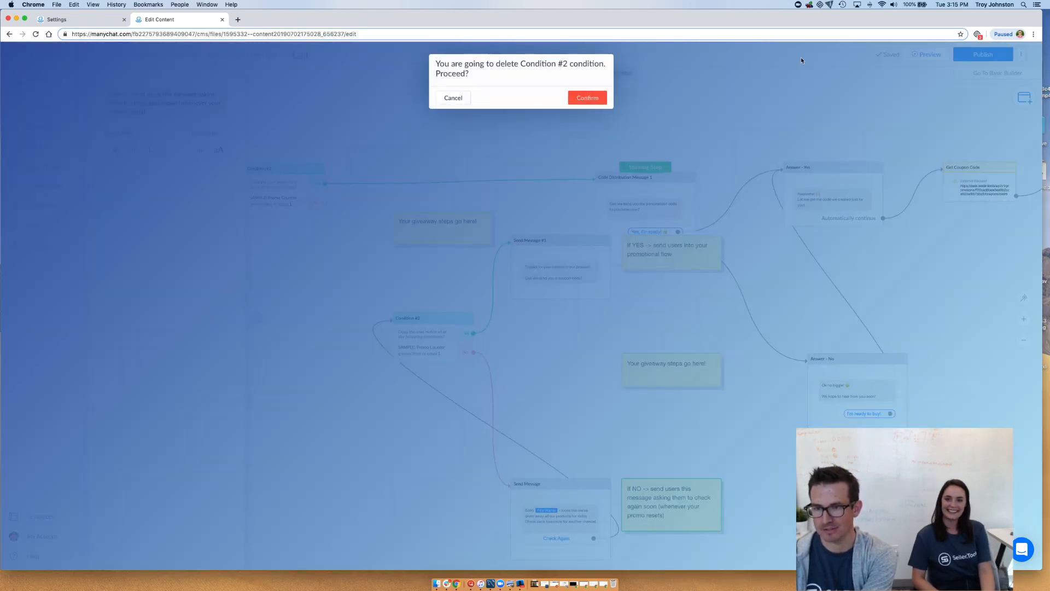
{"action": "left_click", "coordinate": [583, 99]}
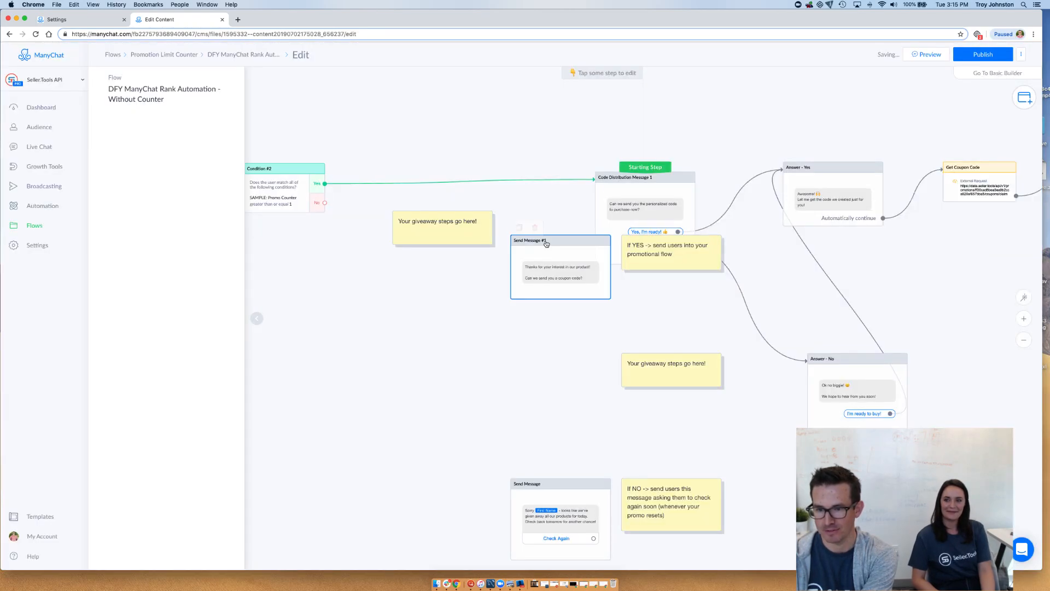
{"action": "left_click", "coordinate": [536, 229]}
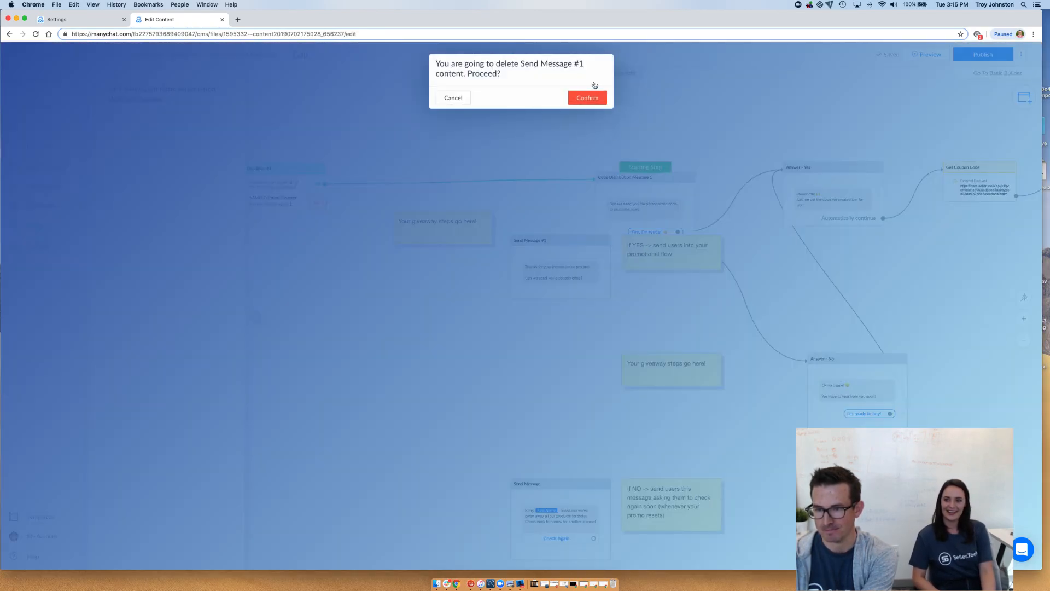
{"action": "left_click", "coordinate": [587, 98]}
Delete the newly pasted "If YES" note and the duplicate "Your giveaway steps go here!" note
{"action": "left_click", "coordinate": [680, 267]}
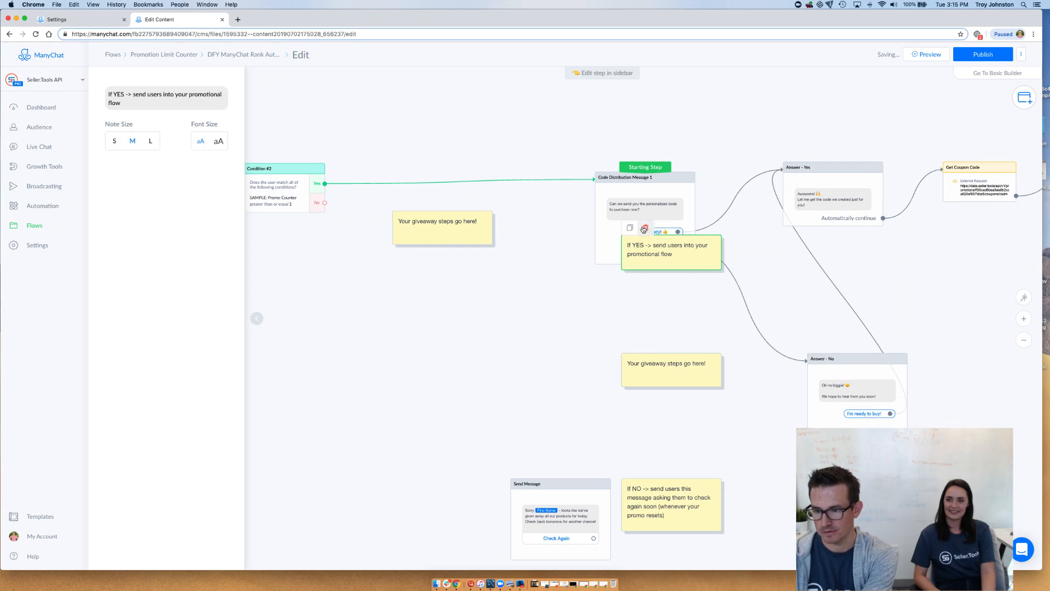
{"action": "left_click", "coordinate": [645, 229]}
{"action": "left_click", "coordinate": [587, 88]}
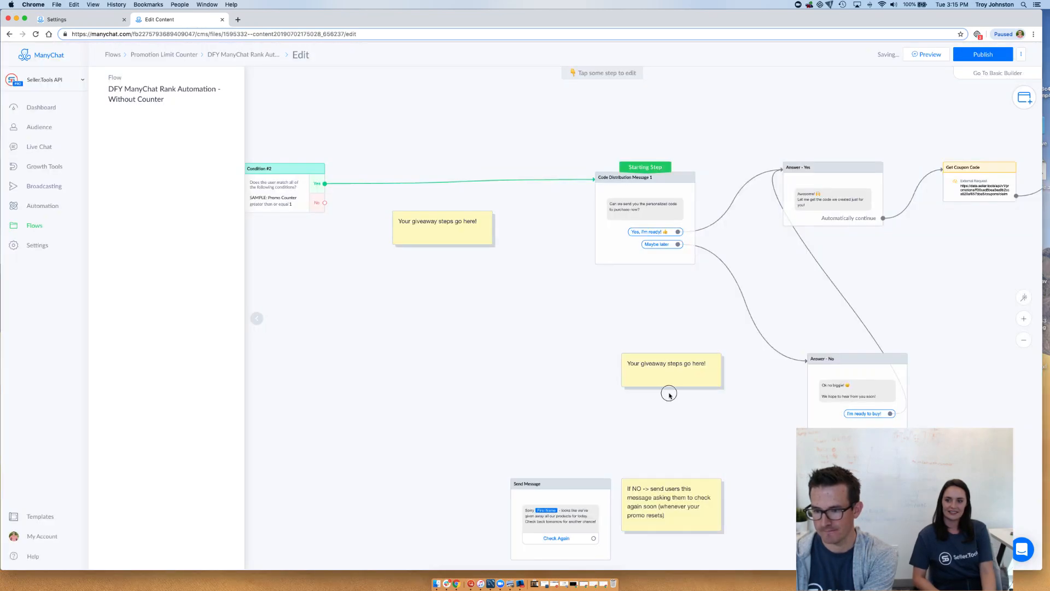
{"action": "left_click", "coordinate": [664, 377]}
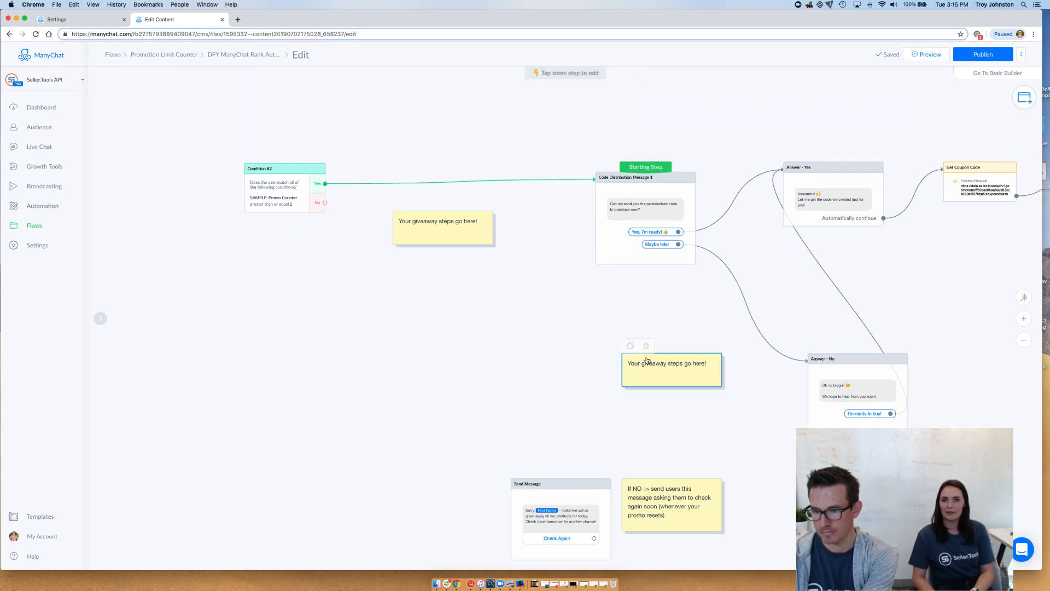
{"action": "left_click", "coordinate": [645, 353]}
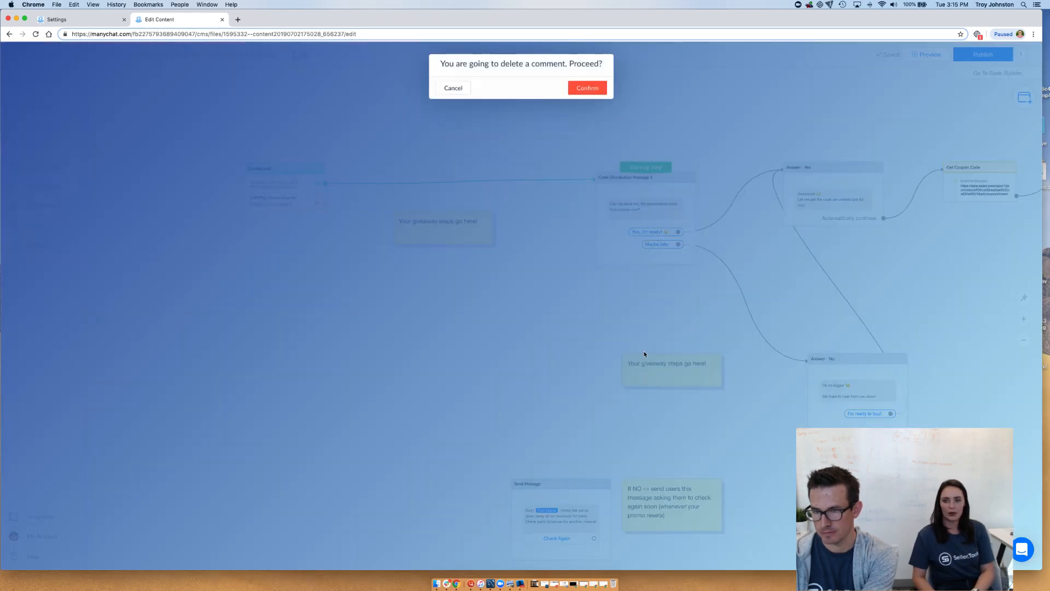
{"action": "left_click", "coordinate": [587, 88]}
Move the pasted Send Message up near Condition #2 and connect the condition's No output to it
{"action": "left_click_drag", "start_coordinate": [490, 388], "coordinate": [415, 300]}
{"action": "left_click_drag", "start_coordinate": [326, 203], "coordinate": [364, 285]}
Bring the "If NO" note next to the Send Message and delete it
{"action": "left_click_drag", "start_coordinate": [626, 484], "coordinate": [484, 336]}
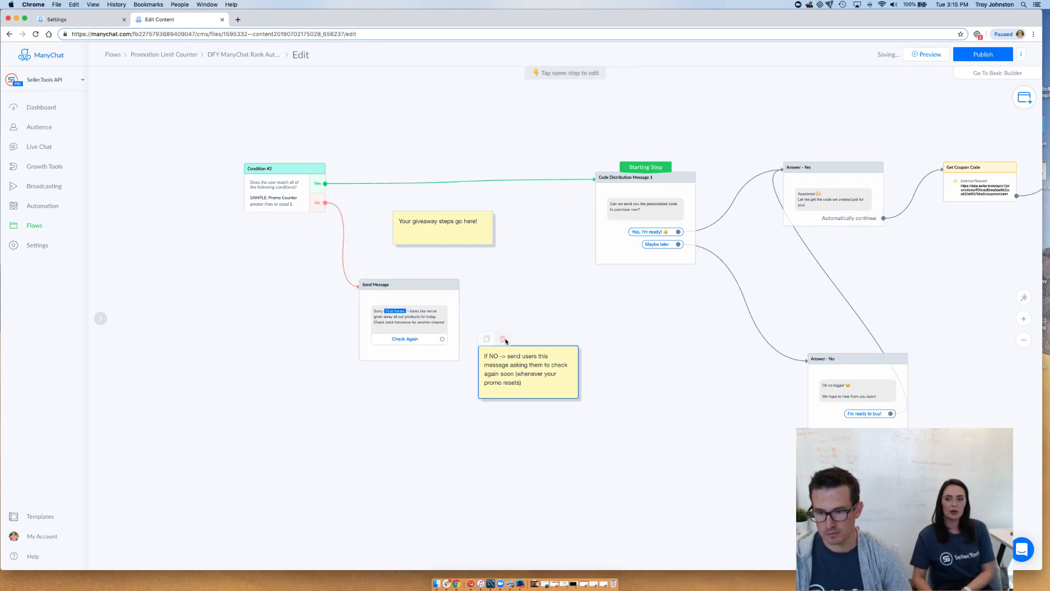
{"action": "key", "text": "BackSpace"}
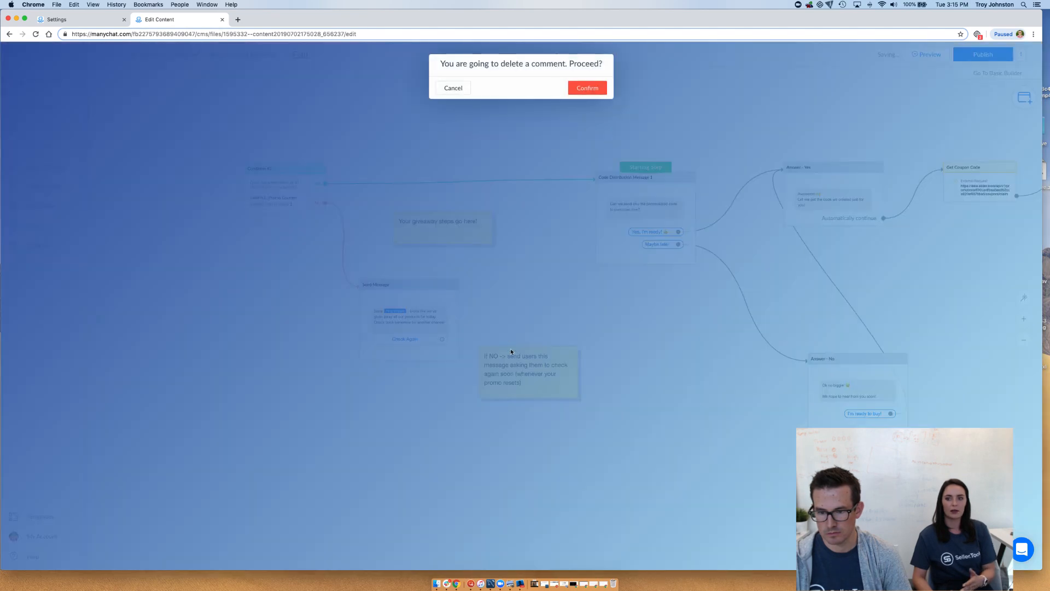
{"action": "left_click", "coordinate": [588, 87]}
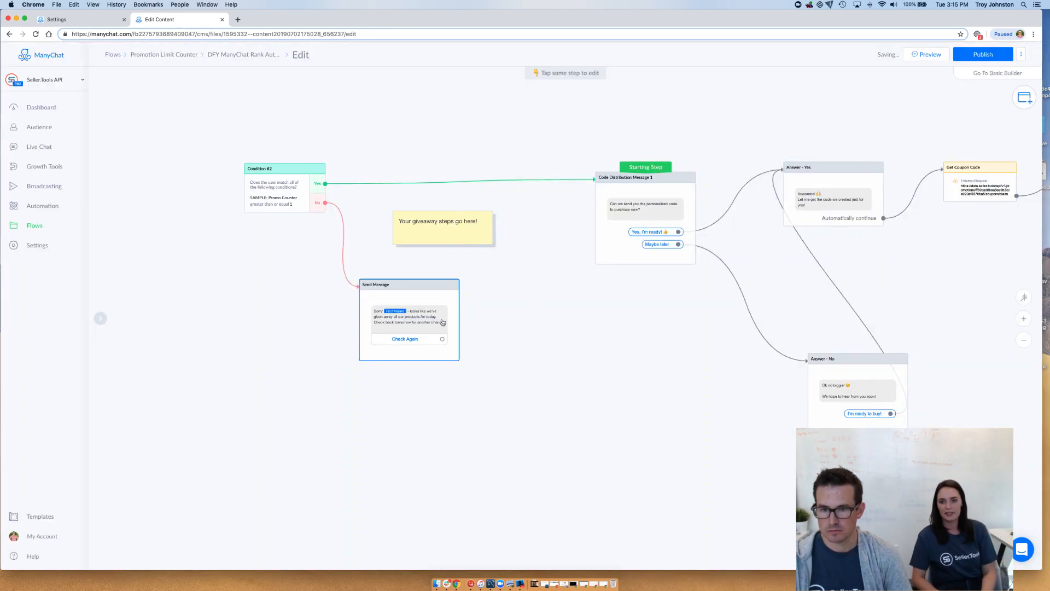
Align the Send Message beneath the giveaway note and connect its Check Again button to Condition #2
{"action": "left_click_drag", "start_coordinate": [458, 316], "coordinate": [474, 317]}
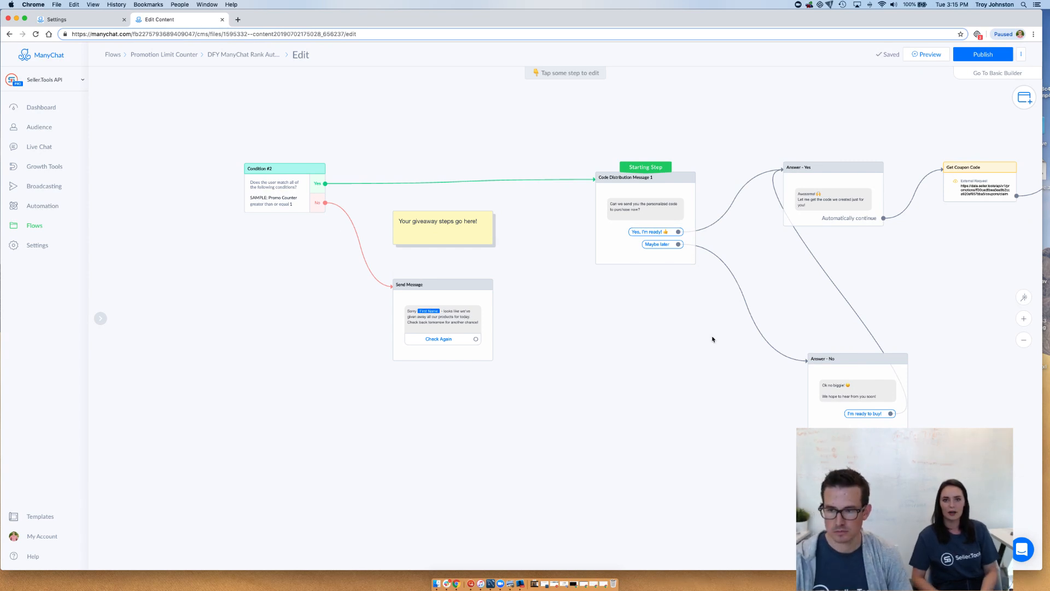
{"action": "left_click_drag", "start_coordinate": [708, 344], "coordinate": [586, 359]}
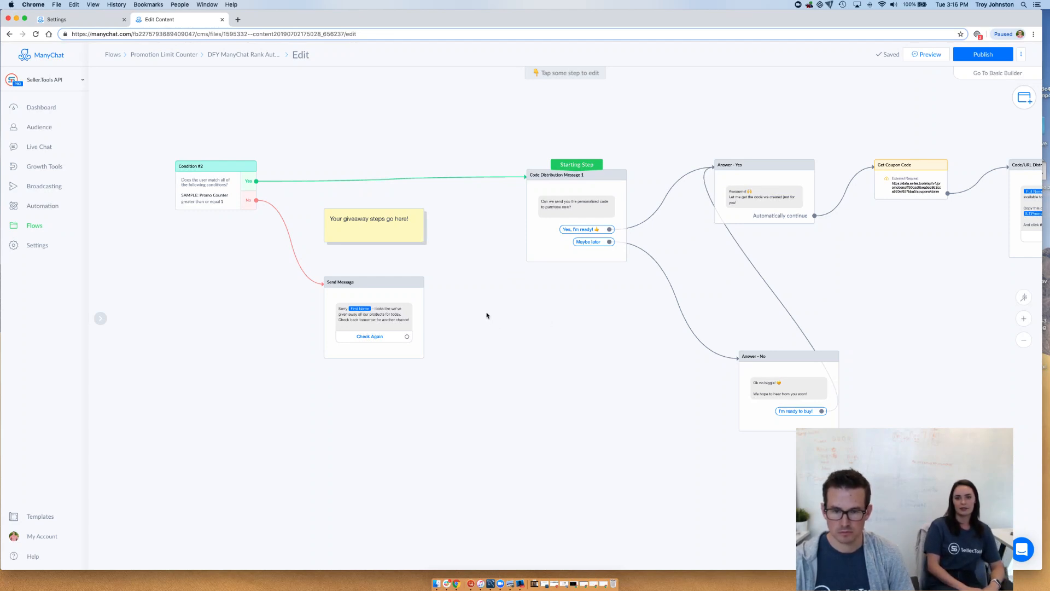
{"action": "scroll", "coordinate": [471, 317], "scroll_direction": "up", "scroll_amount": 5}
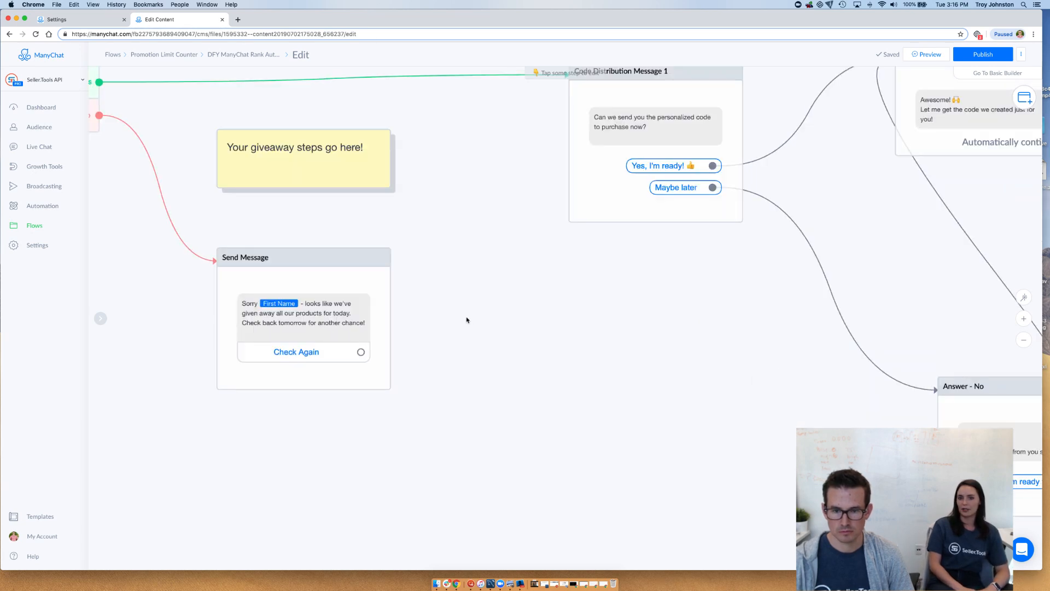
{"action": "left_click_drag", "start_coordinate": [467, 319], "coordinate": [630, 428]}
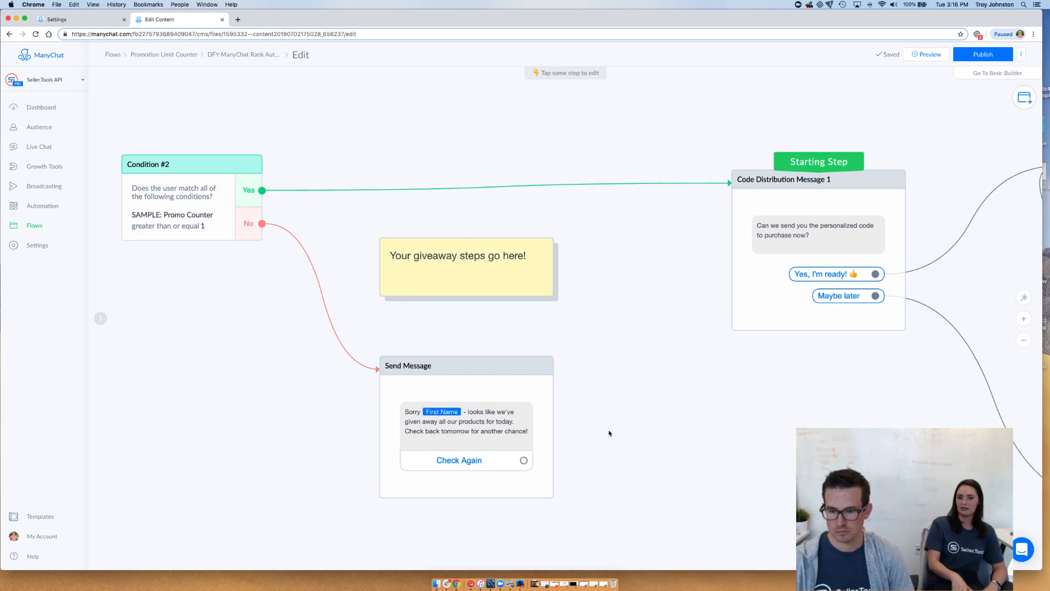
{"action": "left_click", "coordinate": [524, 460]}
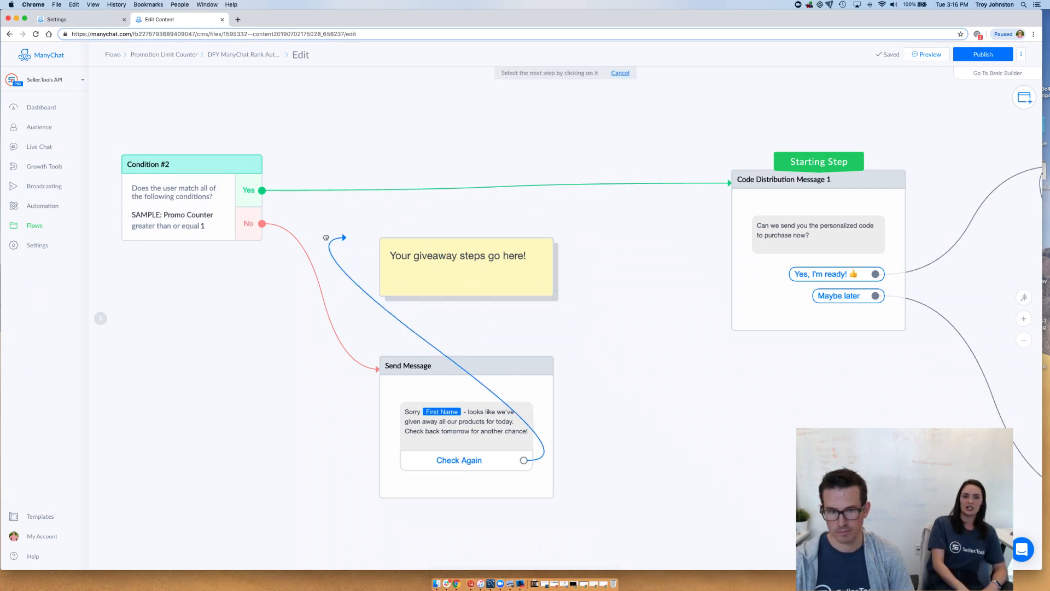
{"action": "left_click", "coordinate": [227, 226]}
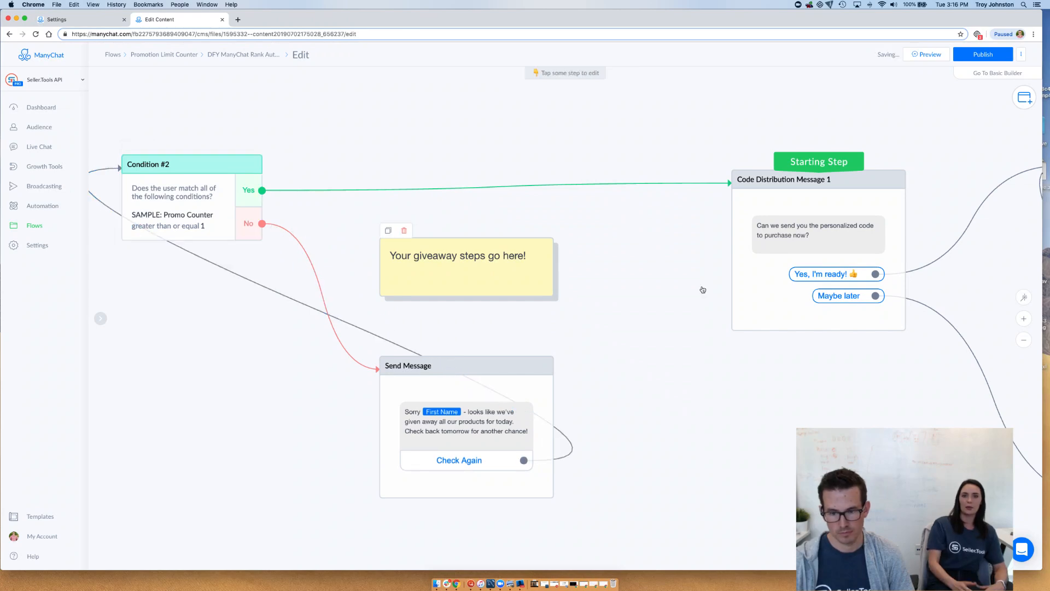
Move the Starting Step marker from Code Distribution Message 1 to Condition #2
{"action": "scroll", "coordinate": [649, 283], "scroll_direction": "down", "scroll_amount": 2}
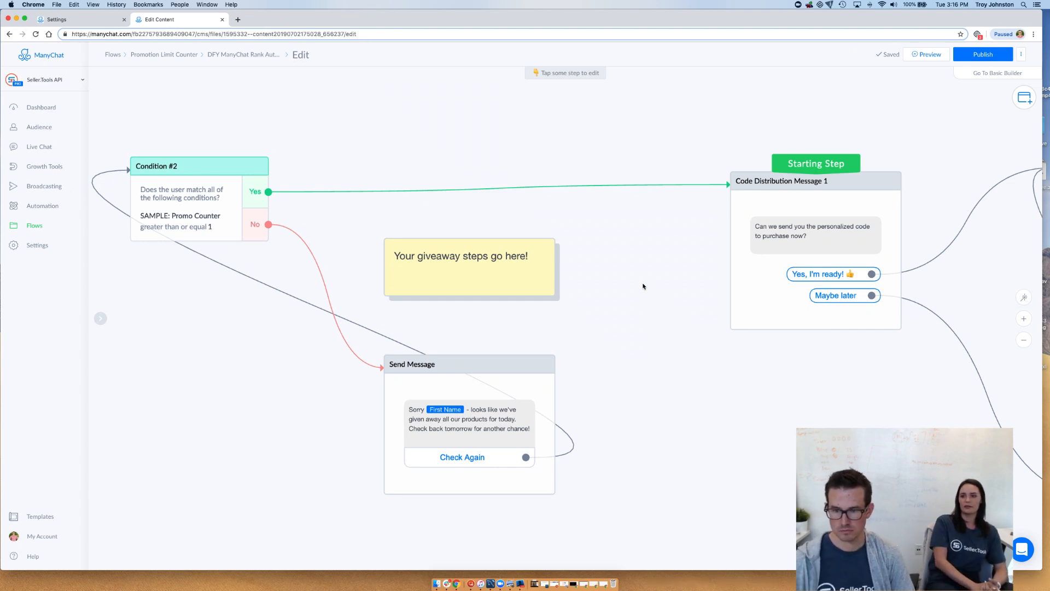
{"action": "scroll", "coordinate": [644, 286], "scroll_direction": "down", "scroll_amount": 3}
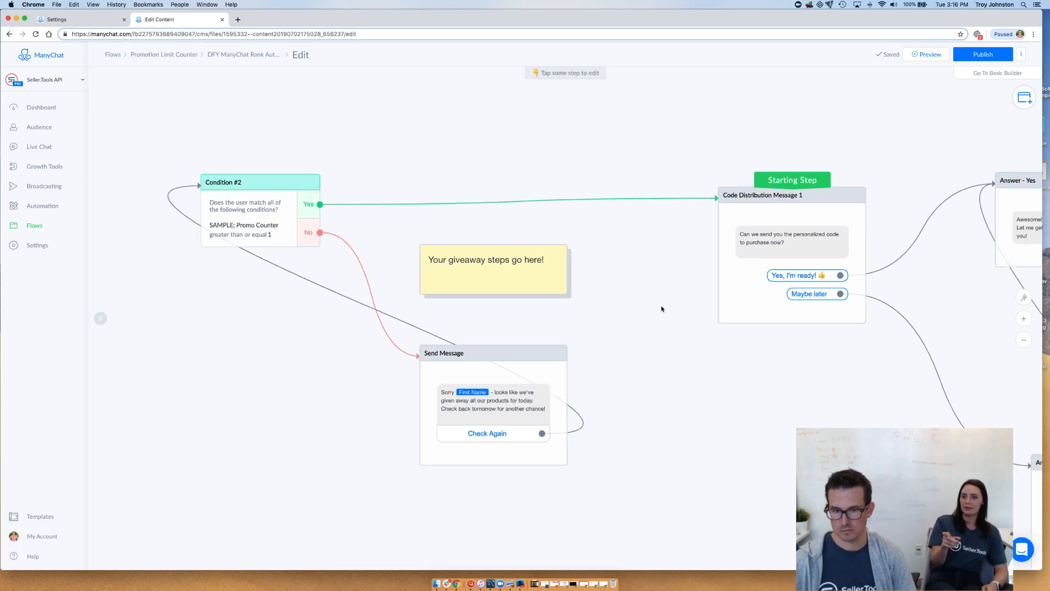
{"action": "scroll", "coordinate": [628, 297], "scroll_direction": "right", "scroll_amount": 4}
{"action": "left_click_drag", "start_coordinate": [684, 171], "coordinate": [143, 166]}
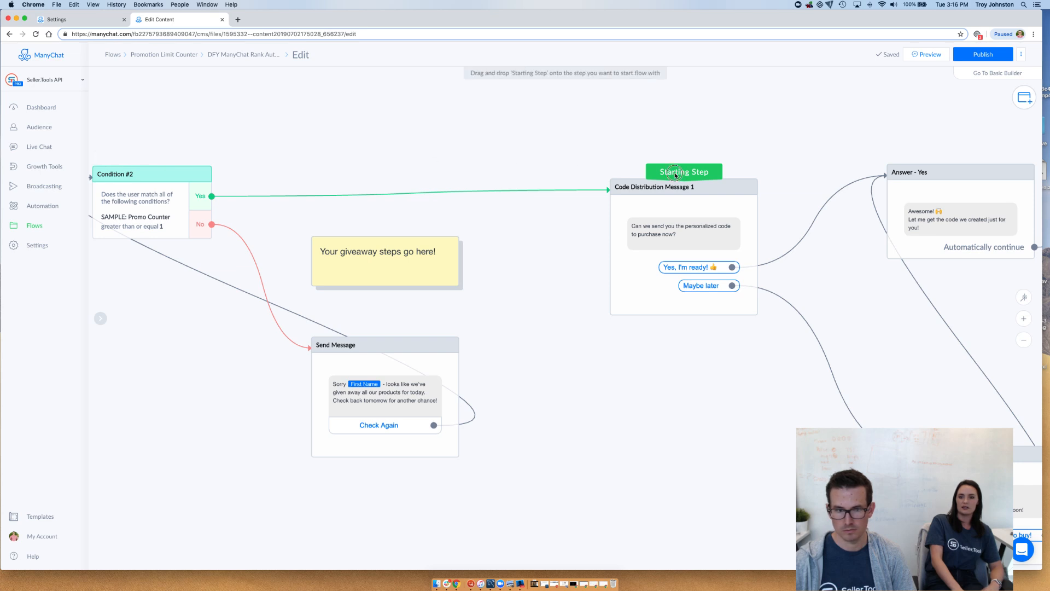
{"action": "left_click_drag", "start_coordinate": [676, 175], "coordinate": [153, 163]}
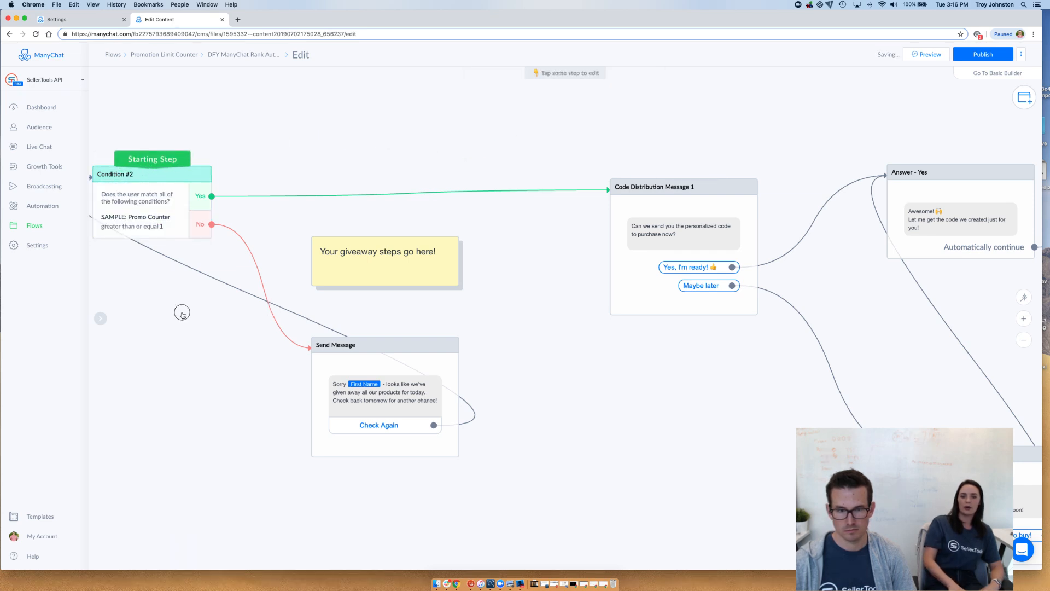
{"action": "left_click_drag", "start_coordinate": [182, 313], "coordinate": [194, 322]}
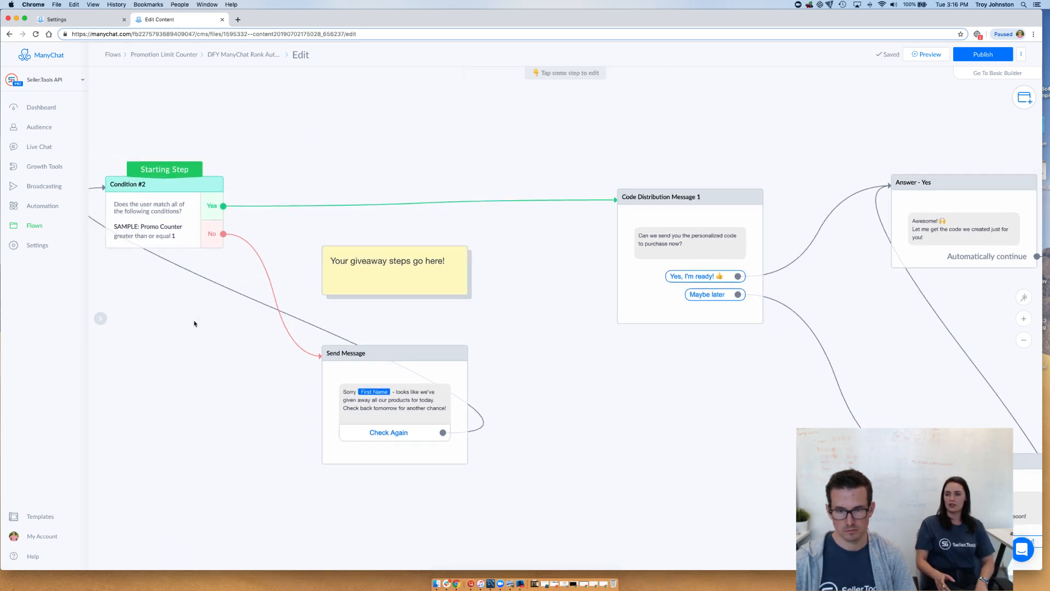
Add a Set Custom Field action to the Get Coupon Code step, following its External Request
{"action": "scroll", "coordinate": [203, 335], "scroll_direction": "down", "scroll_amount": 2}
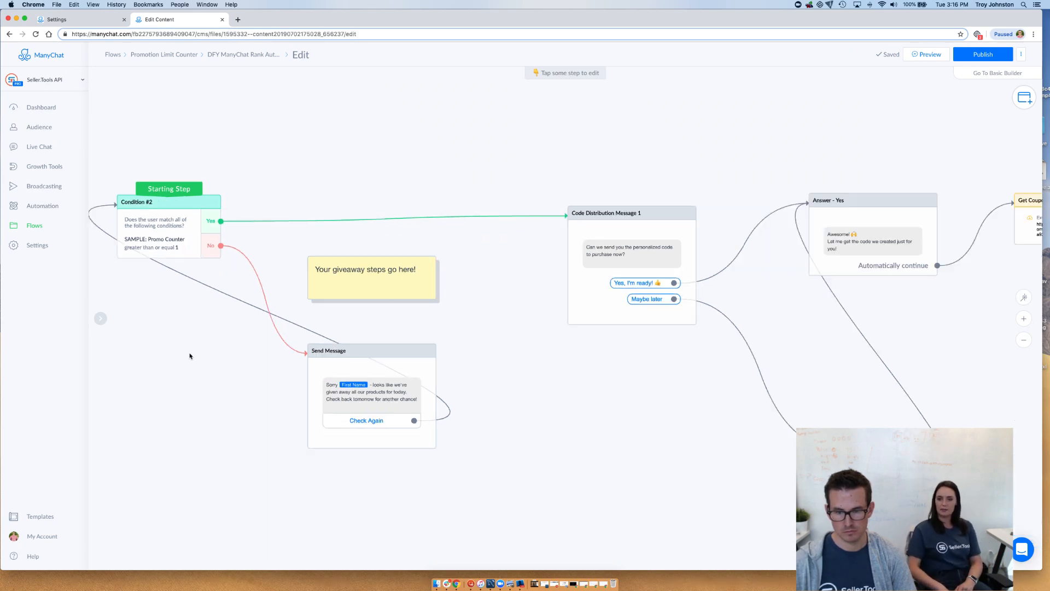
{"action": "left_click_drag", "start_coordinate": [610, 389], "coordinate": [364, 394]}
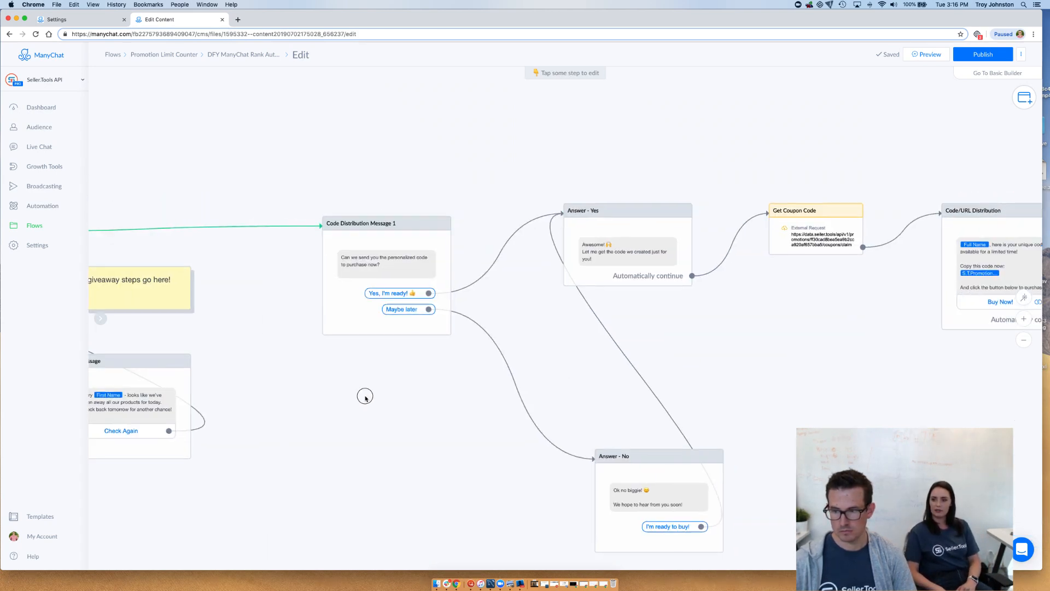
{"action": "scroll", "coordinate": [807, 333], "scroll_direction": "down", "scroll_amount": 3}
{"action": "left_click_drag", "start_coordinate": [808, 333], "coordinate": [640, 341]}
{"action": "scroll", "coordinate": [646, 341], "scroll_direction": "up", "scroll_amount": 3}
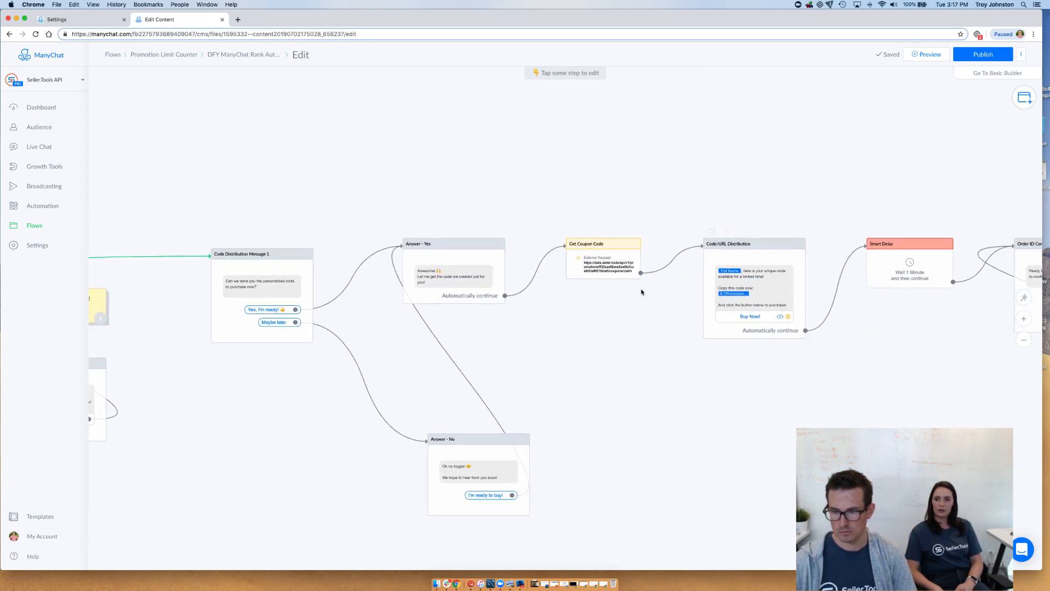
{"action": "left_click", "coordinate": [607, 271]}
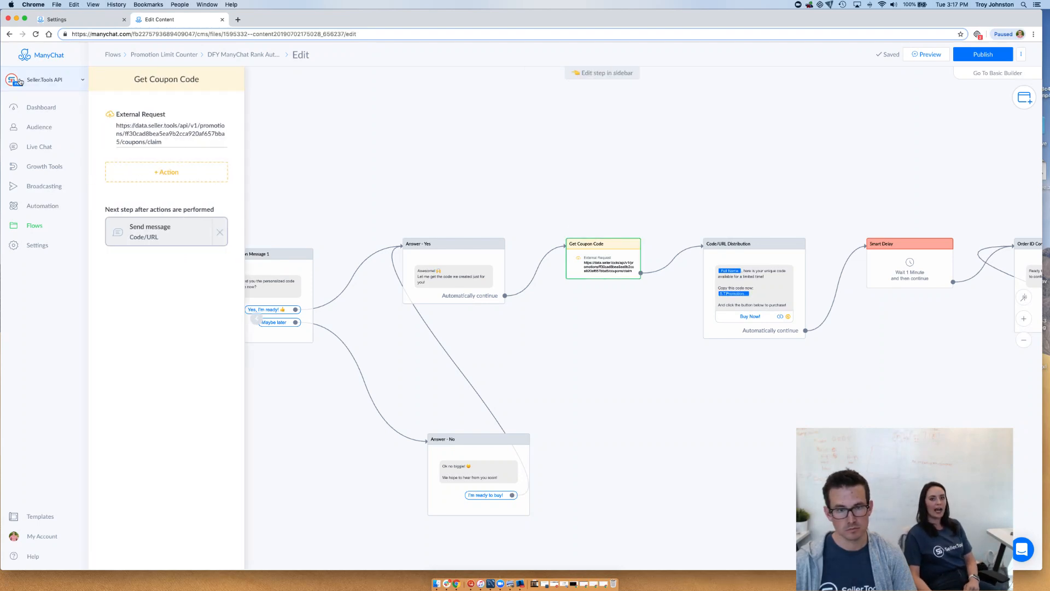
{"action": "left_click", "coordinate": [153, 173]}
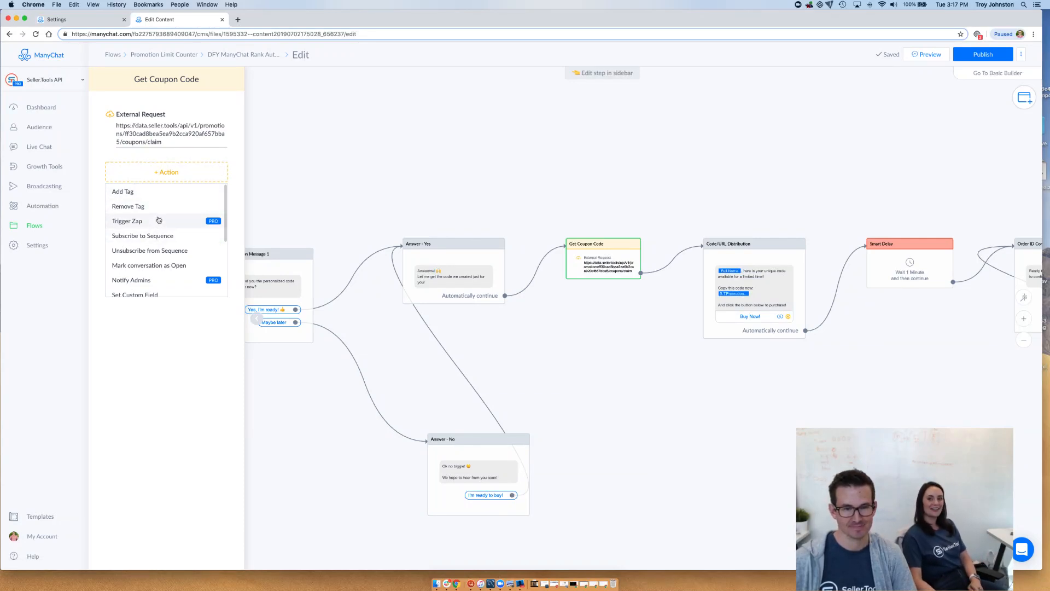
{"action": "scroll", "coordinate": [166, 212], "scroll_direction": "down", "scroll_amount": 1}
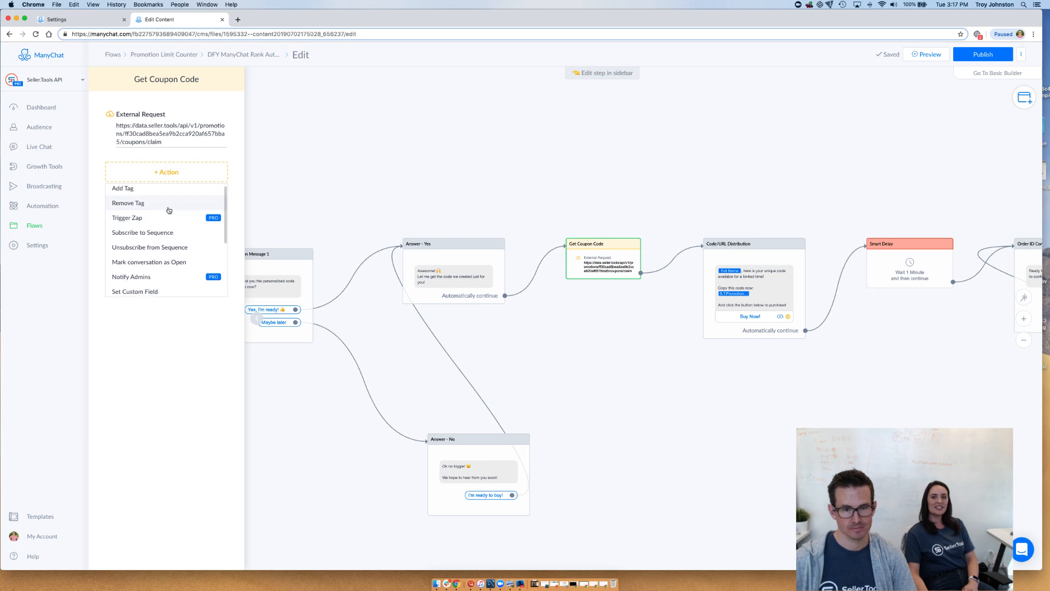
{"action": "scroll", "coordinate": [169, 213], "scroll_direction": "down", "scroll_amount": 2}
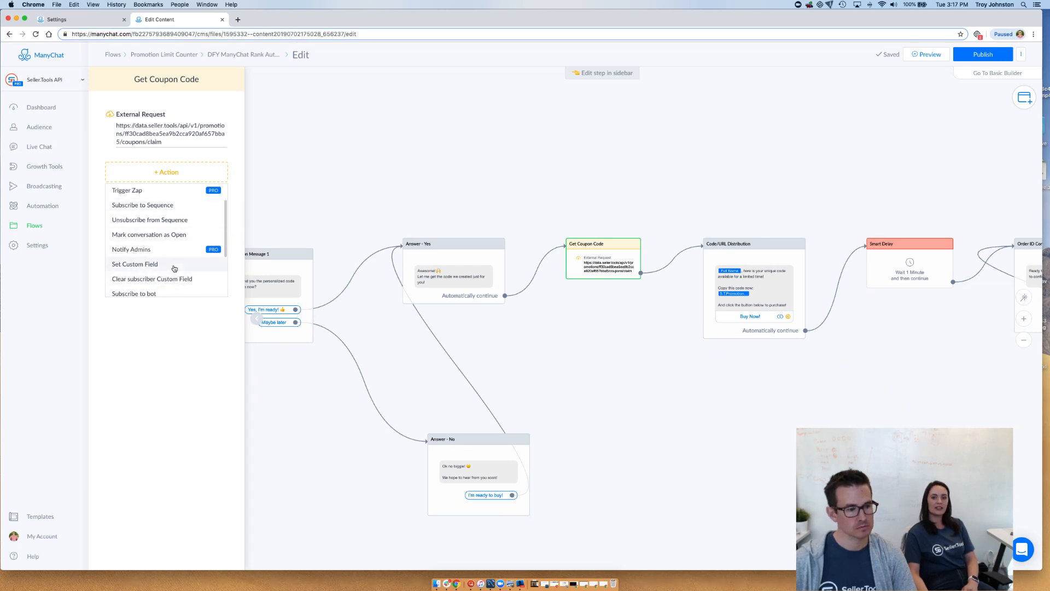
{"action": "left_click", "coordinate": [174, 268]}
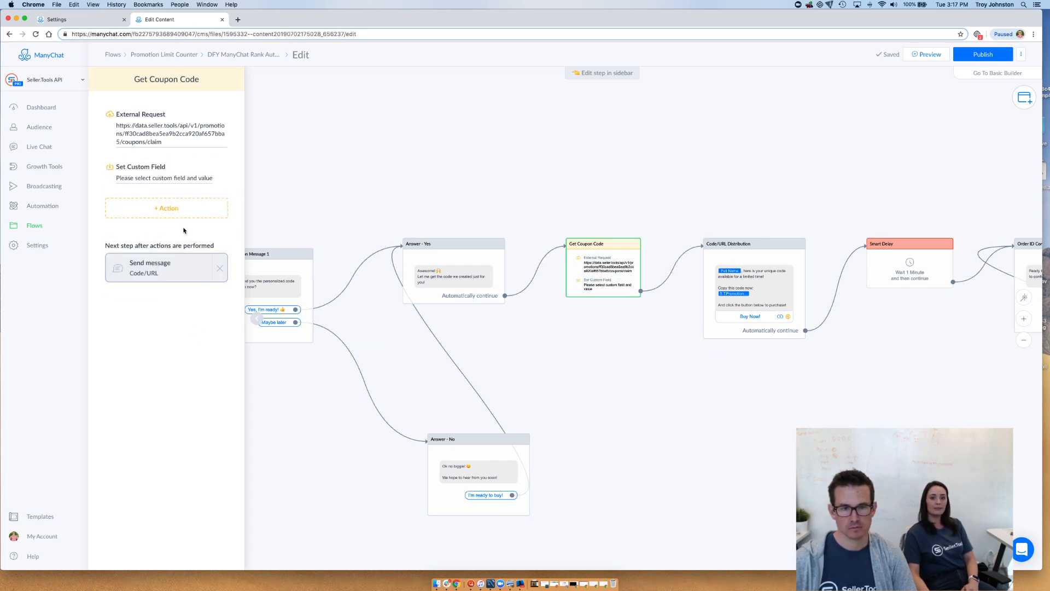
Choose the SAMPLE: Promo Counter bot field as the target of the new Set Custom Field action
{"action": "left_click", "coordinate": [175, 180]}
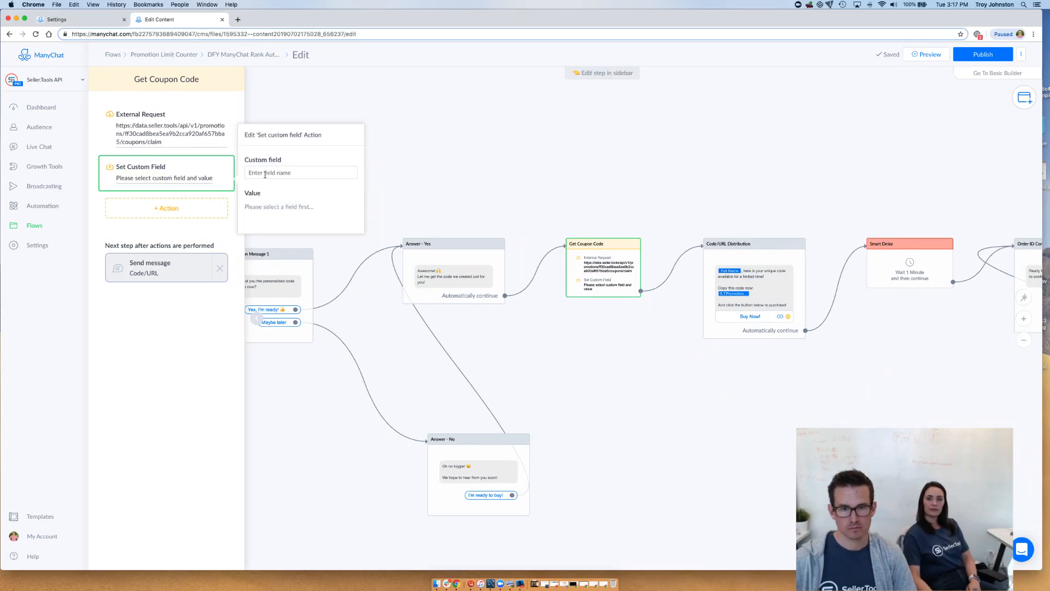
{"action": "left_click", "coordinate": [265, 175]}
{"action": "scroll", "coordinate": [306, 205], "scroll_direction": "down", "scroll_amount": 10}
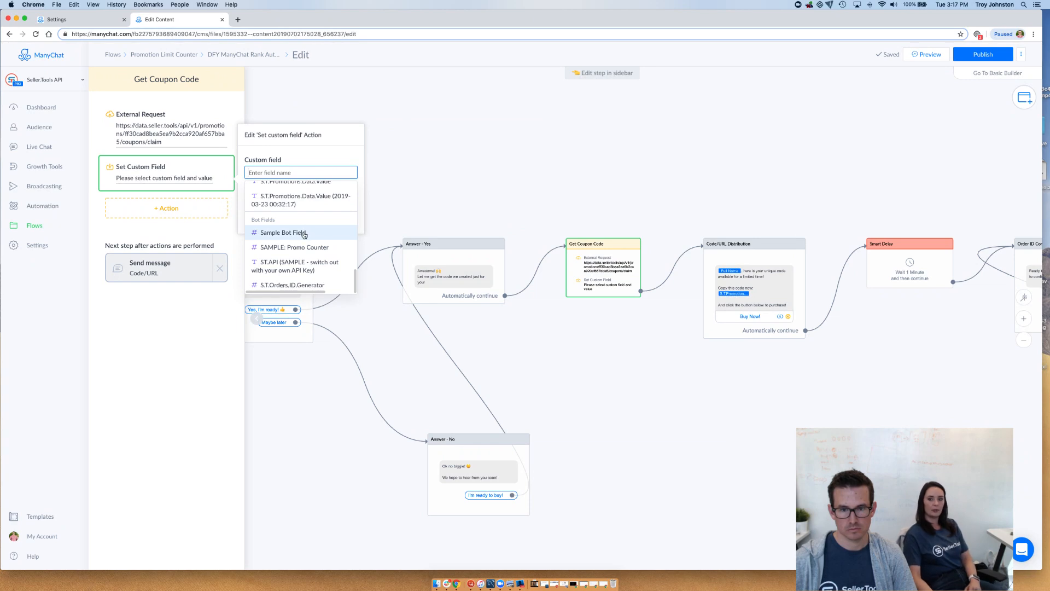
{"action": "left_click", "coordinate": [297, 232]}
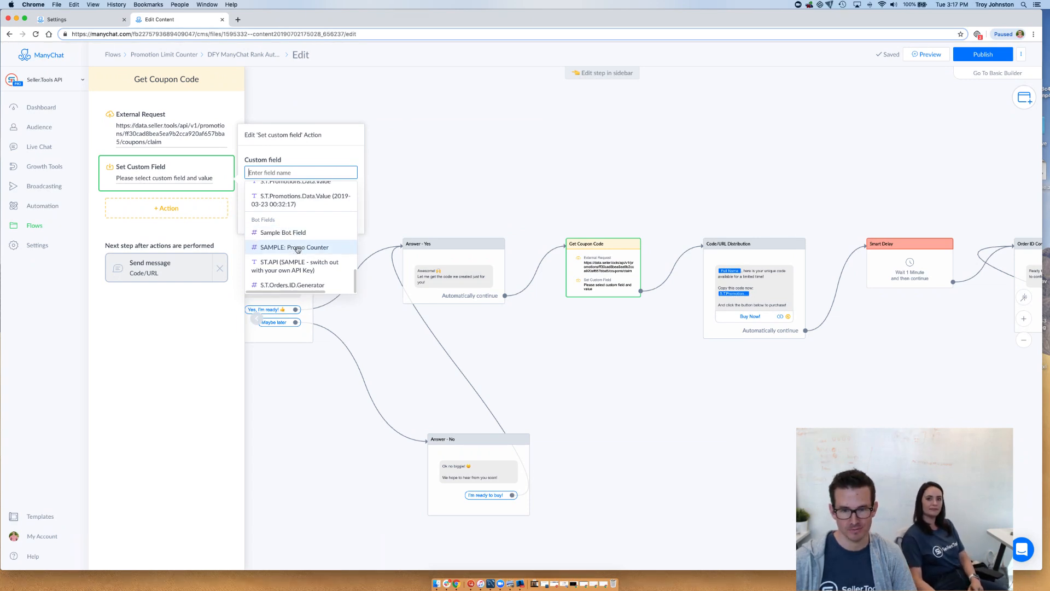
{"action": "left_click", "coordinate": [296, 249]}
Make the action decrease the promo counter's number by 1 and close its settings
{"action": "left_click", "coordinate": [290, 198]}
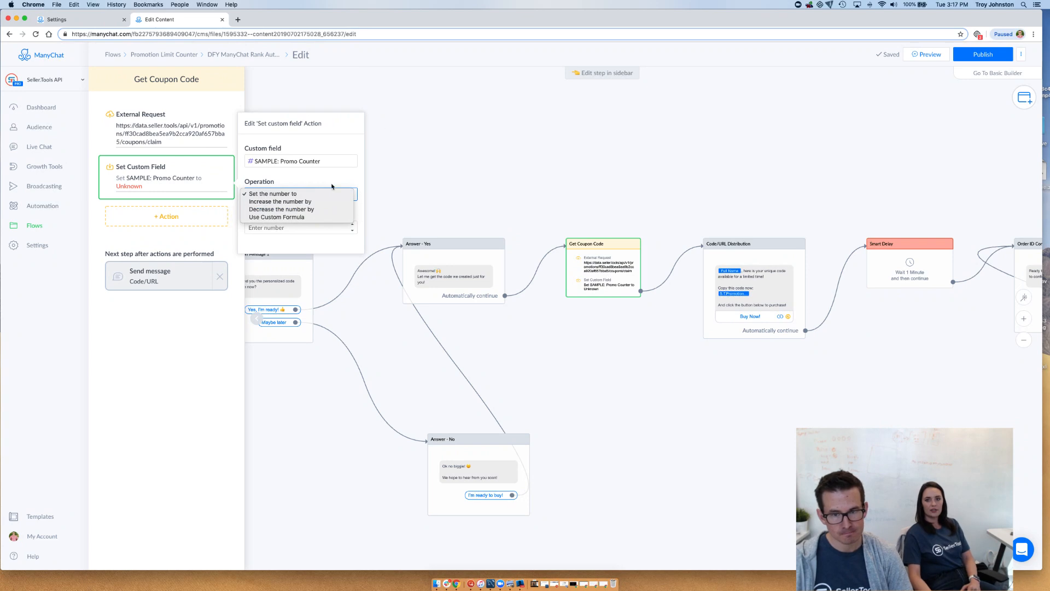
{"action": "left_click", "coordinate": [320, 210]}
{"action": "left_click", "coordinate": [316, 224]}
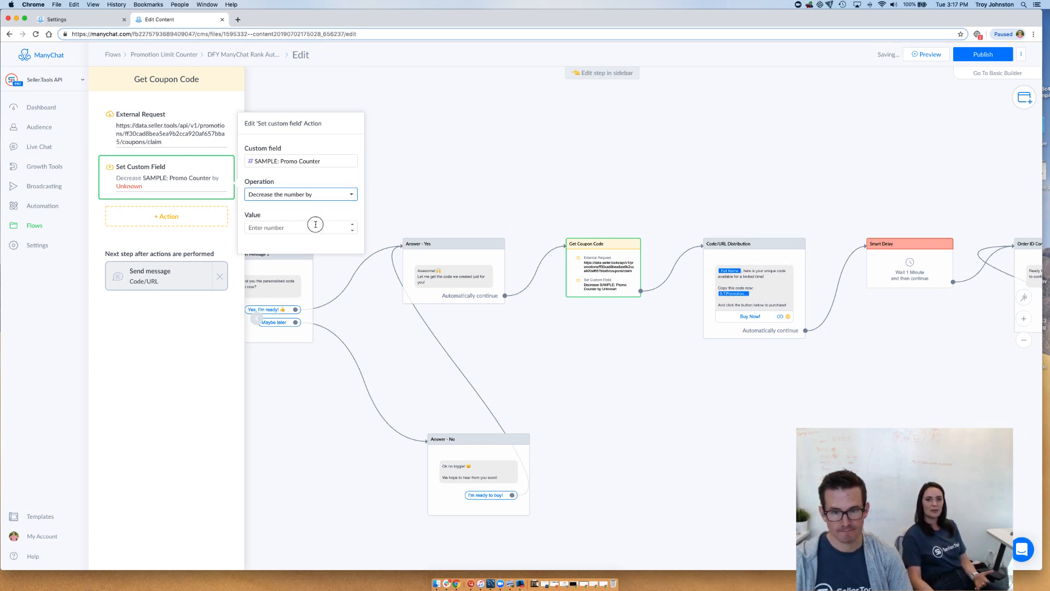
{"action": "type", "text": "1"}
{"action": "left_click", "coordinate": [315, 213]}
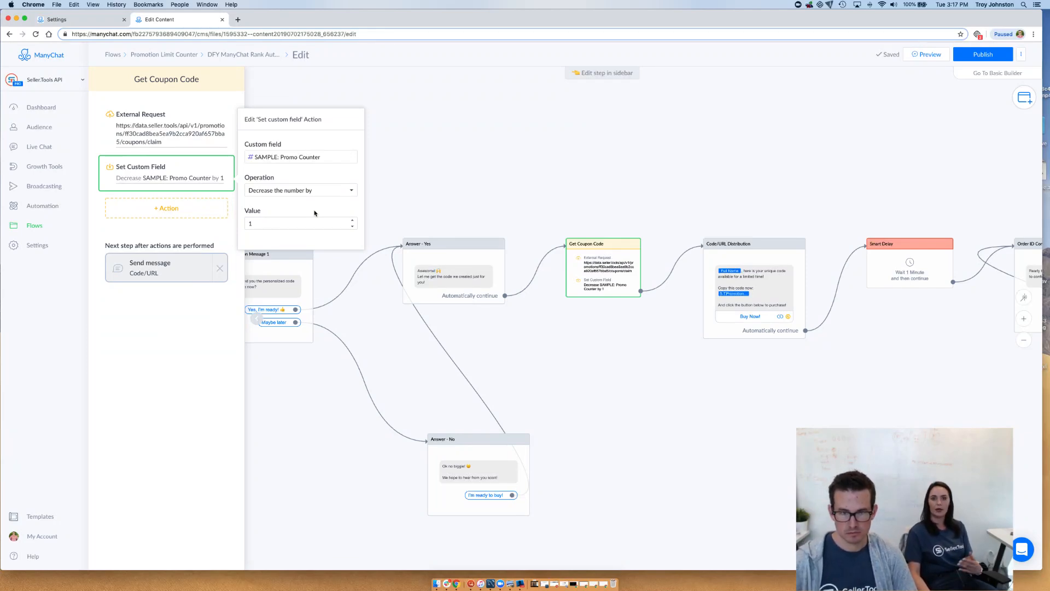
{"action": "left_click", "coordinate": [399, 205]}
Publish the edited rank automation flow
{"action": "left_click_drag", "start_coordinate": [506, 181], "coordinate": [453, 180]}
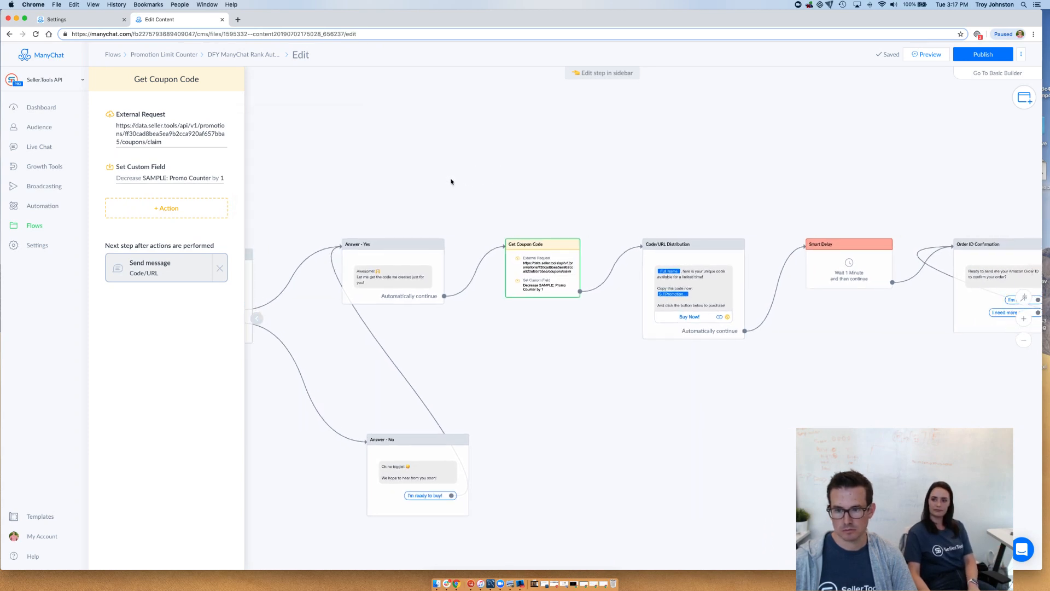
{"action": "left_click_drag", "start_coordinate": [570, 185], "coordinate": [528, 171]}
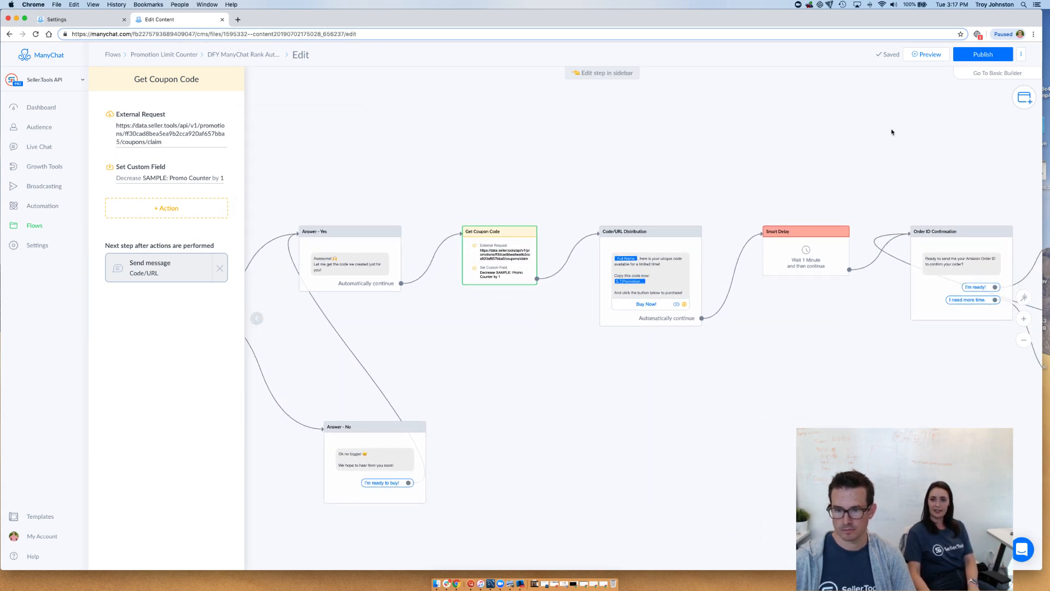
{"action": "left_click_drag", "start_coordinate": [886, 140], "coordinate": [872, 141]}
{"action": "left_click_drag", "start_coordinate": [633, 169], "coordinate": [806, 157]}
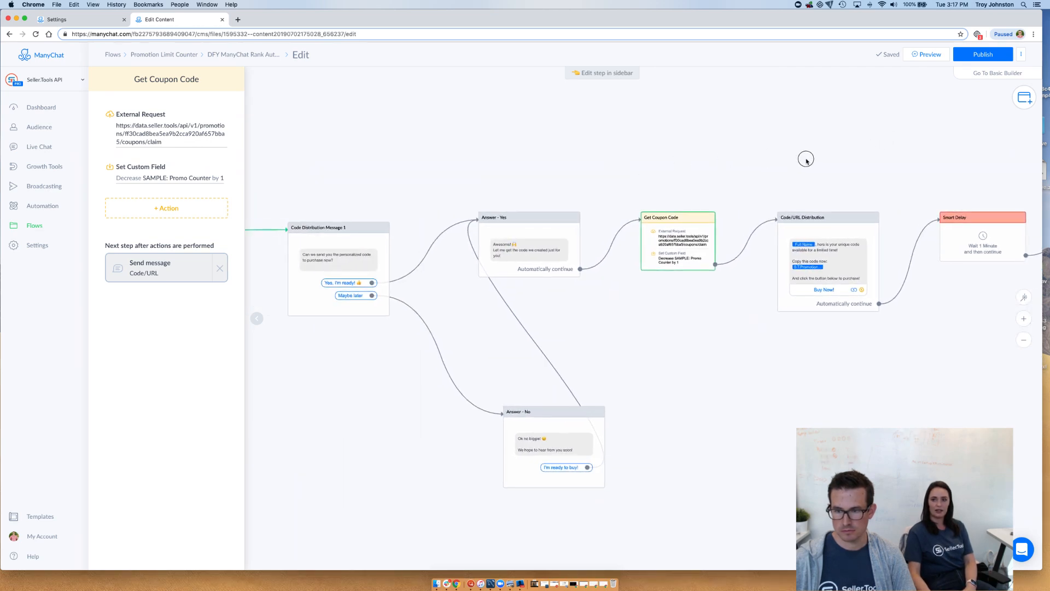
{"action": "left_click", "coordinate": [976, 57]}
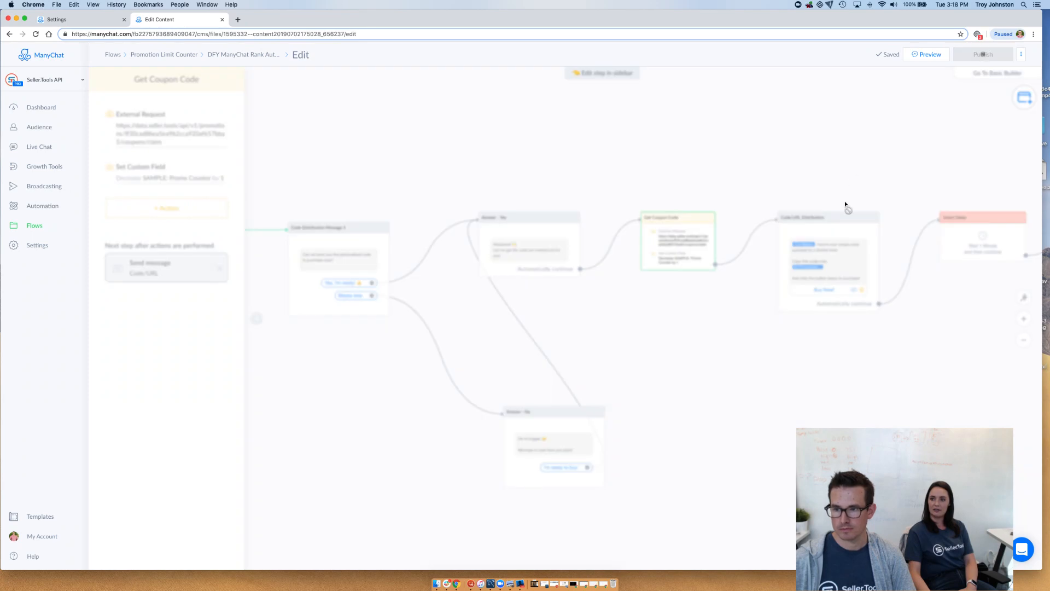
Review the published flow's path from Condition #2 through the code distribution messages to the Get Coupon Code step
{"action": "left_click_drag", "start_coordinate": [854, 159], "coordinate": [736, 147]}
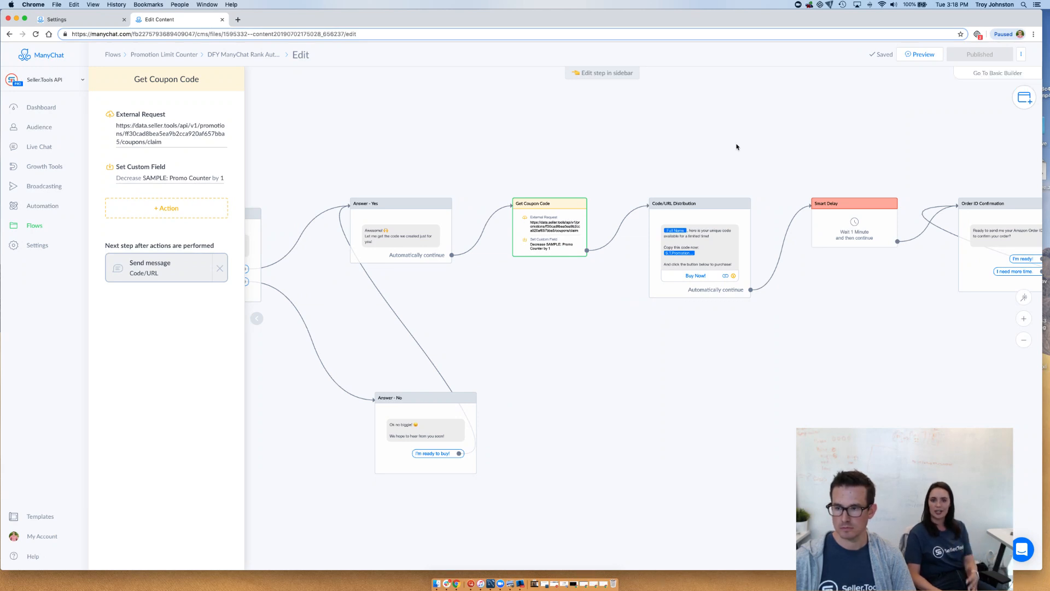
{"action": "scroll", "coordinate": [727, 150], "scroll_direction": "up", "scroll_amount": 3}
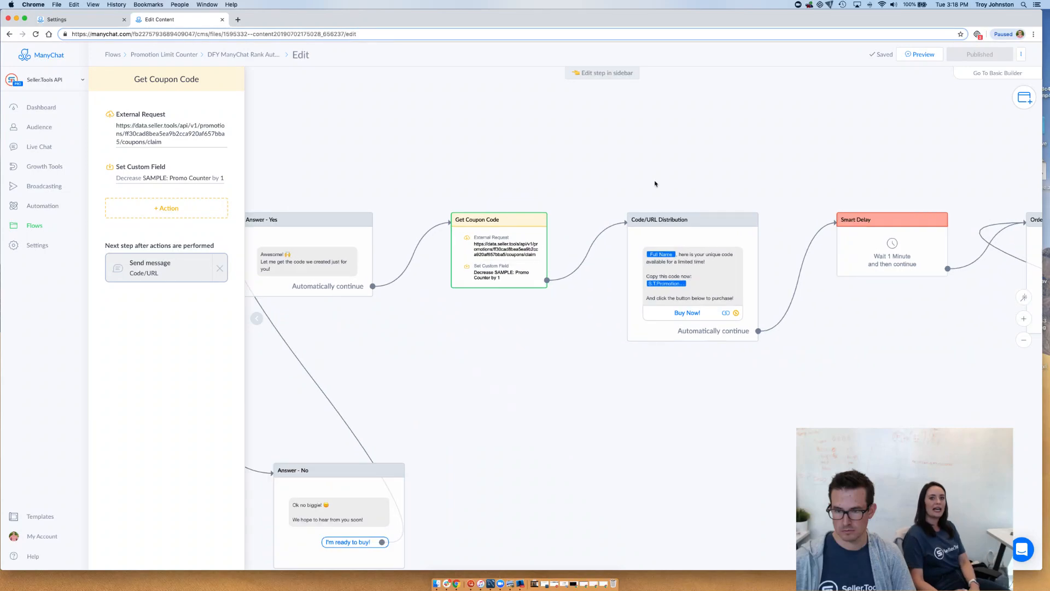
{"action": "left_click_drag", "start_coordinate": [649, 180], "coordinate": [710, 147]}
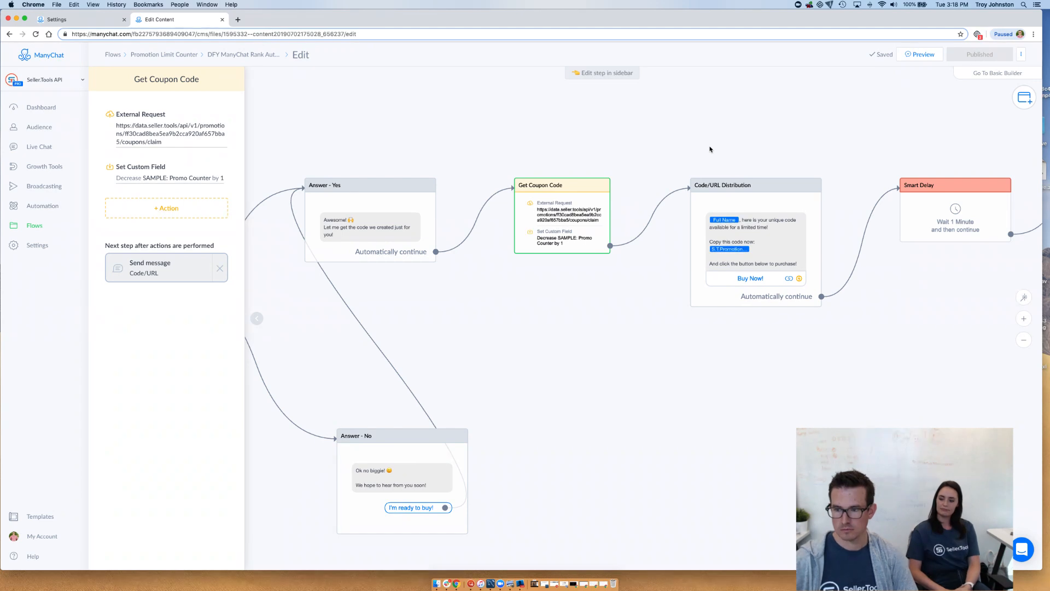
{"action": "scroll", "coordinate": [636, 136], "scroll_direction": "left", "scroll_amount": 8}
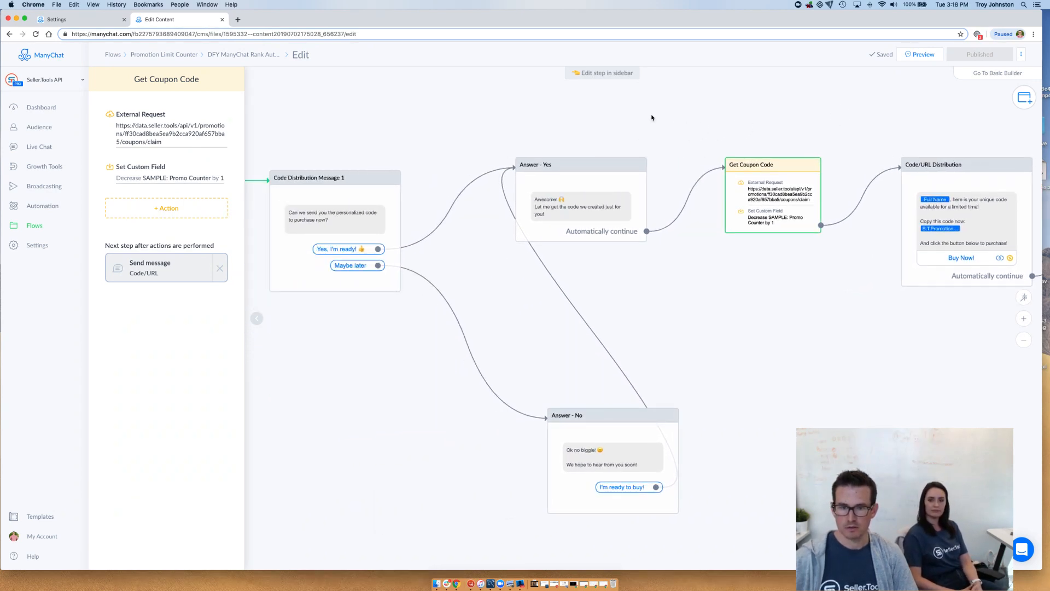
{"action": "scroll", "coordinate": [476, 133], "scroll_direction": "left", "scroll_amount": 12}
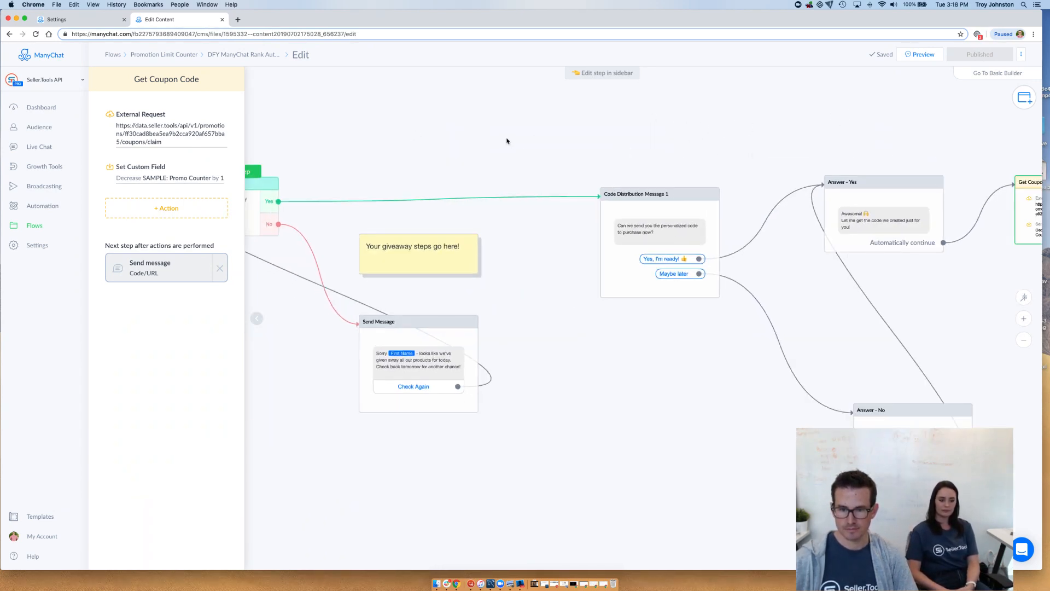
{"action": "left_click_drag", "start_coordinate": [506, 141], "coordinate": [622, 145]}
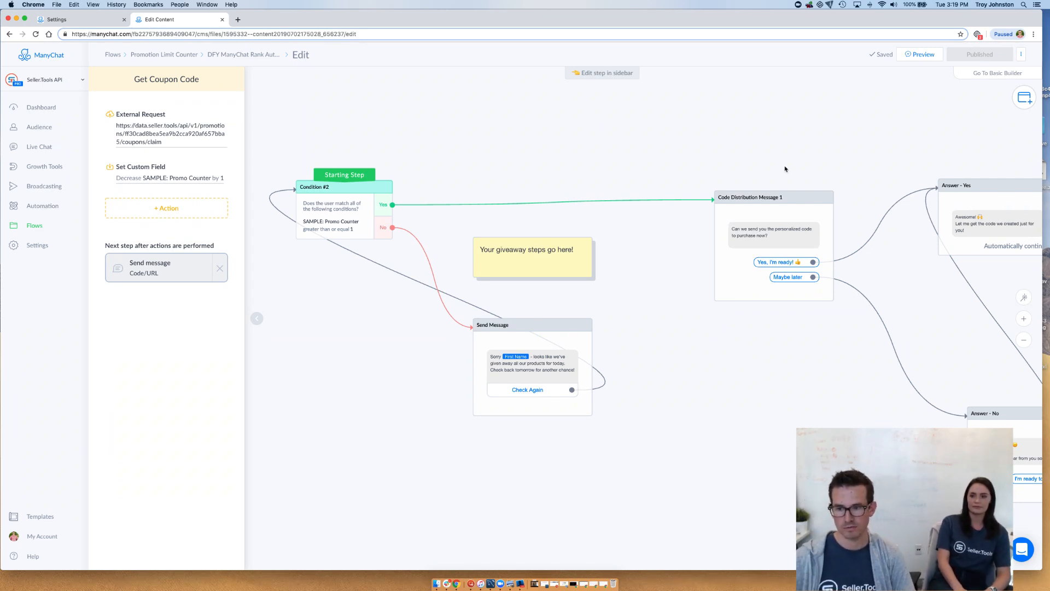
{"action": "left_click_drag", "start_coordinate": [865, 137], "coordinate": [729, 128]}
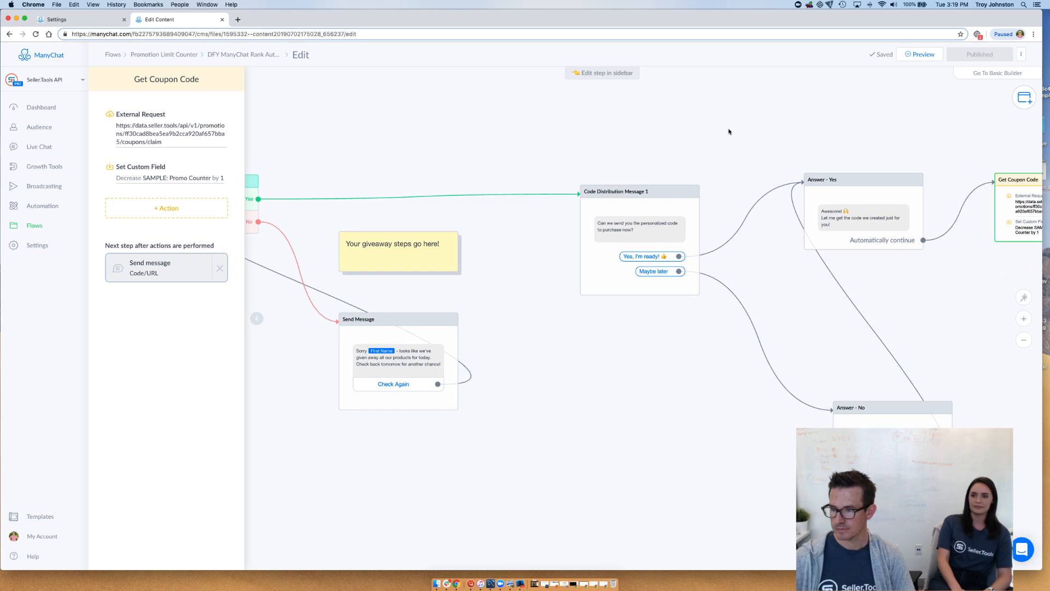
{"action": "scroll", "coordinate": [760, 126], "scroll_direction": "down", "scroll_amount": 4}
{"action": "scroll", "coordinate": [766, 132], "scroll_direction": "up", "scroll_amount": 5}
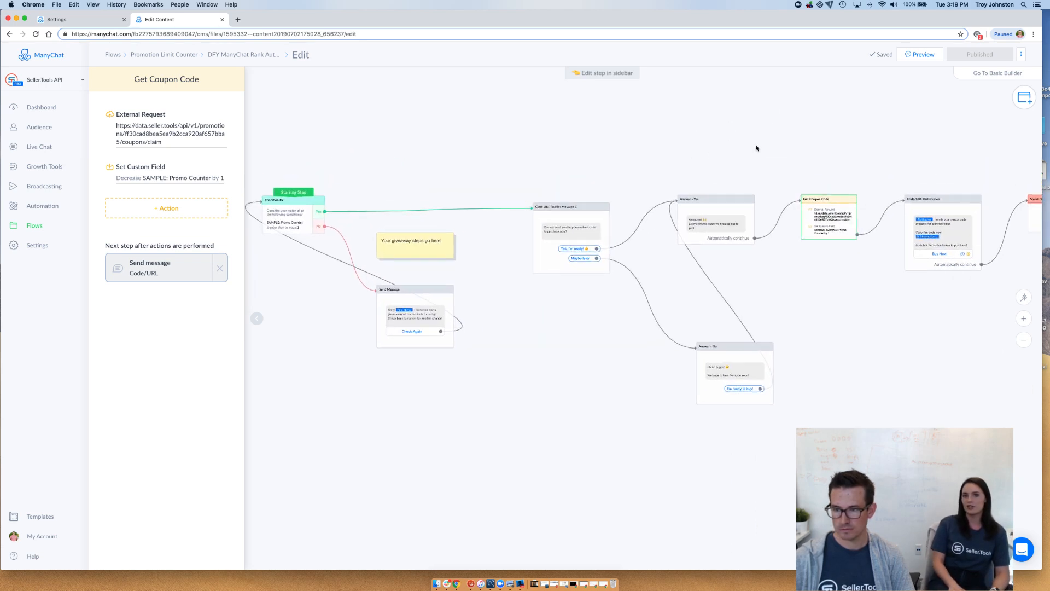
{"action": "left_click_drag", "start_coordinate": [779, 148], "coordinate": [648, 120]}
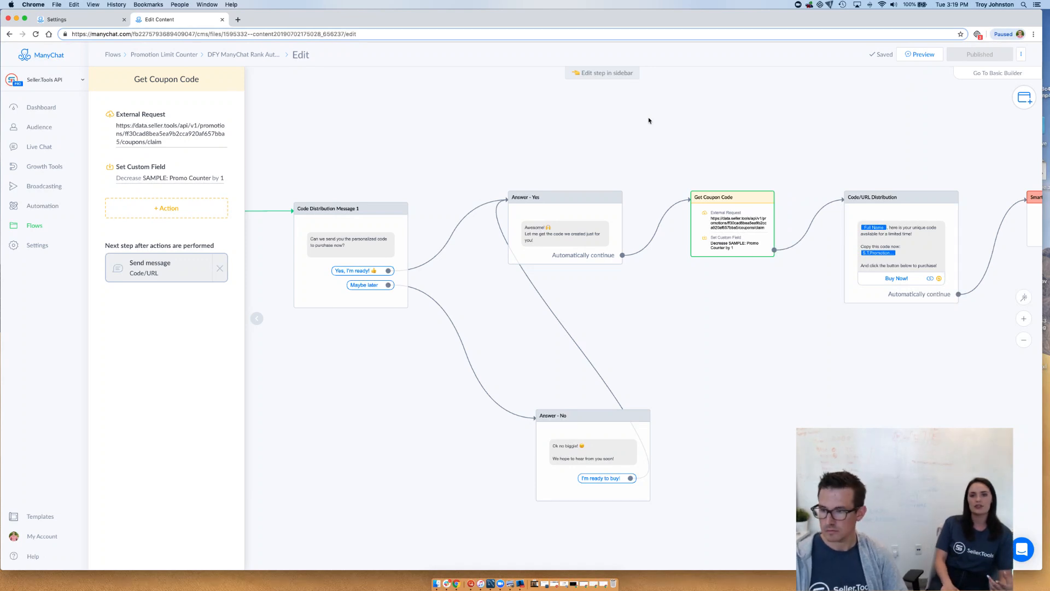
{"action": "scroll", "coordinate": [696, 93], "scroll_direction": "up", "scroll_amount": 3}
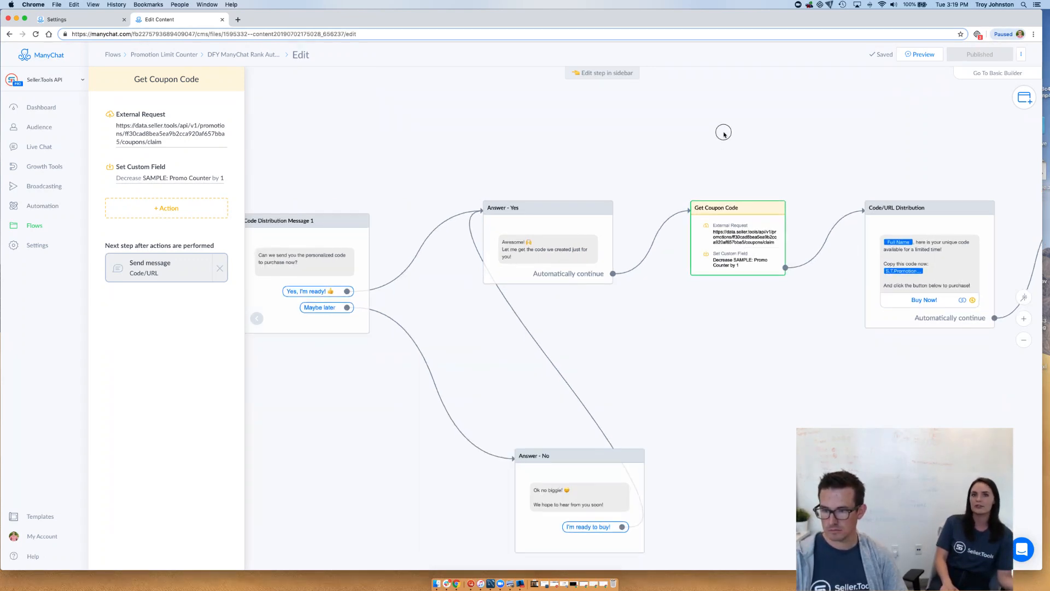
{"action": "left_click_drag", "start_coordinate": [771, 133], "coordinate": [741, 125]}
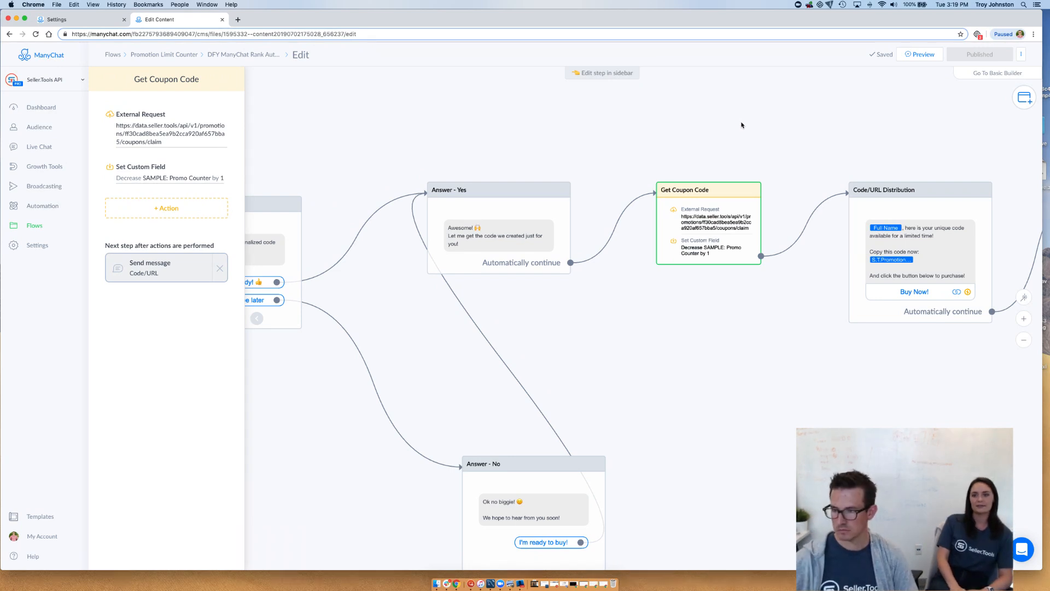
{"action": "left_click", "coordinate": [578, 166]}
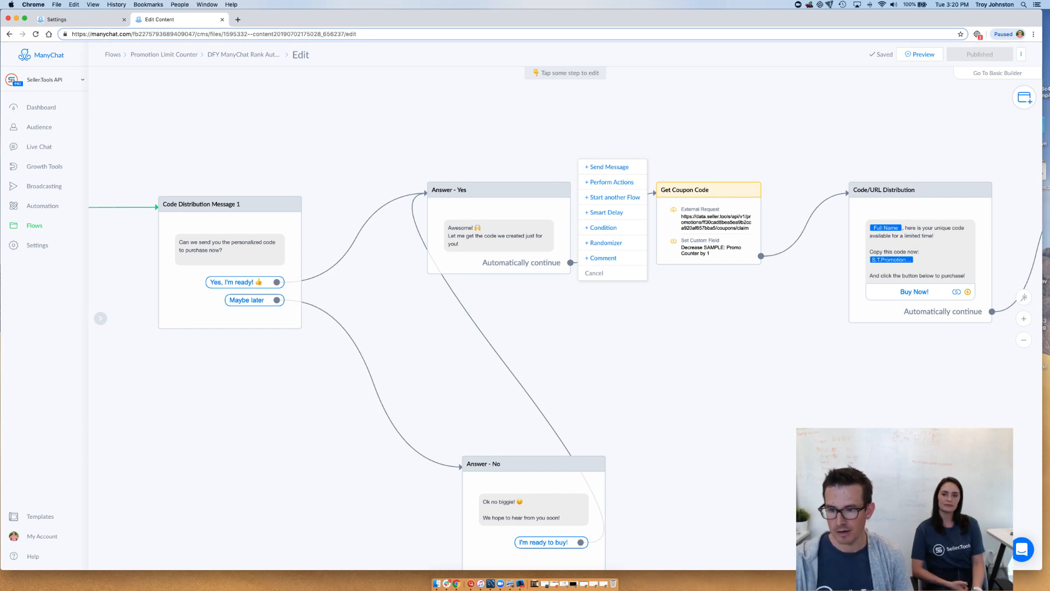
{"action": "left_click", "coordinate": [644, 145]}
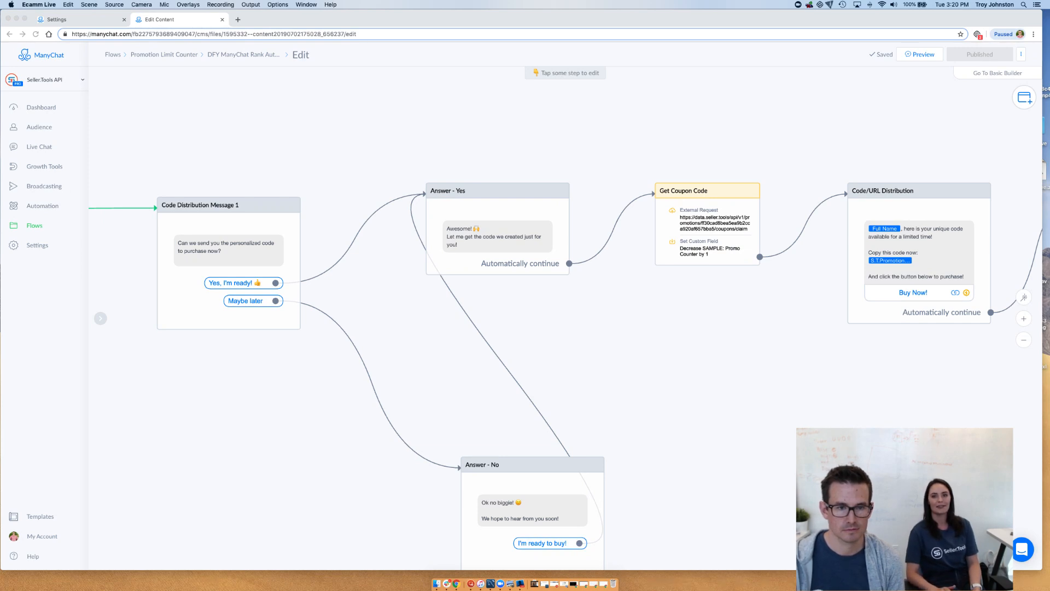
{"action": "left_click", "coordinate": [523, 121]}
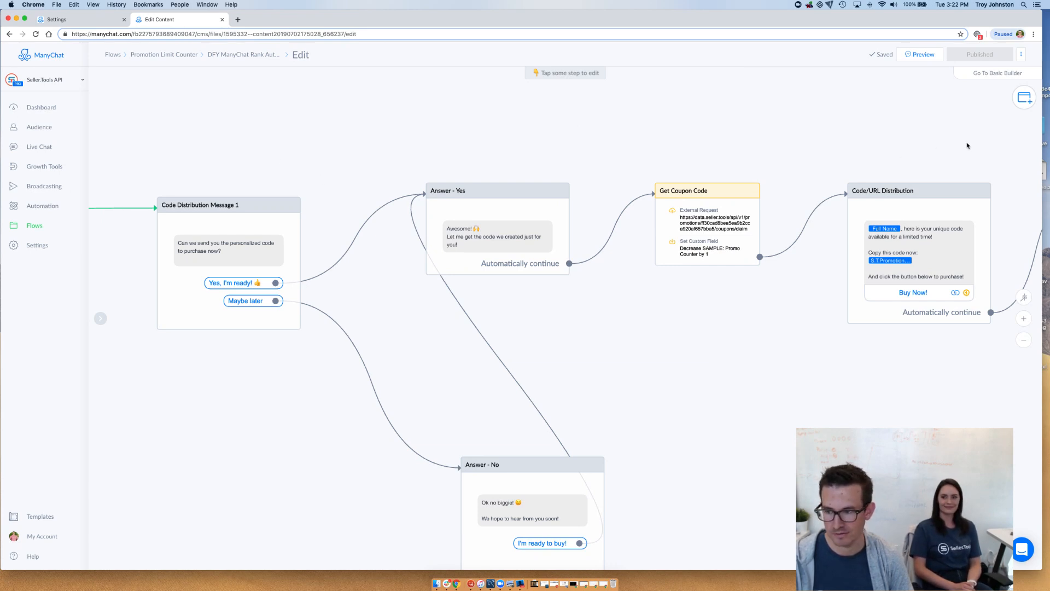
{"action": "left_click_drag", "start_coordinate": [968, 146], "coordinate": [663, 120]}
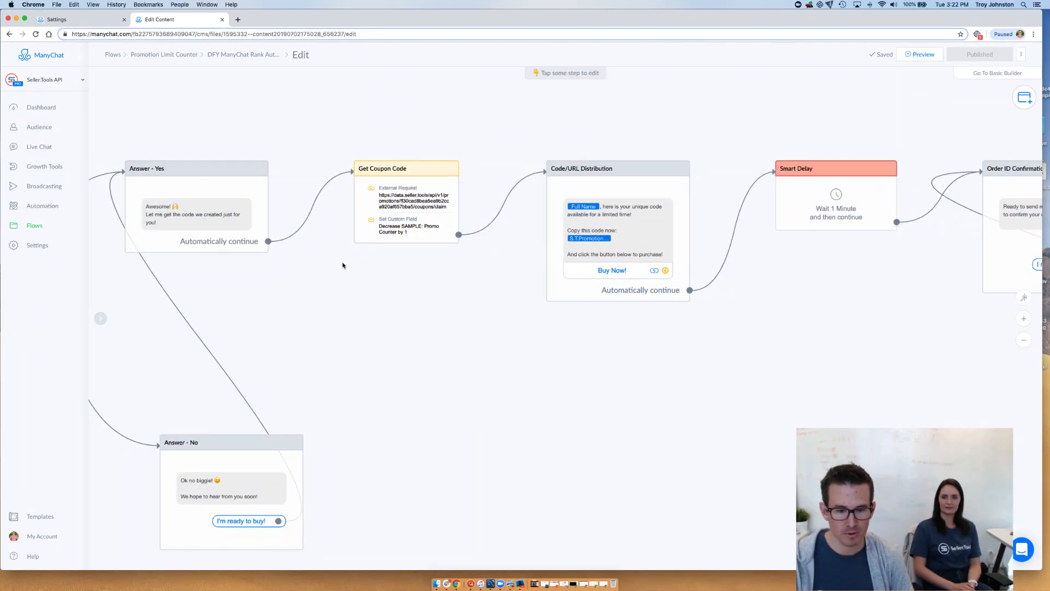